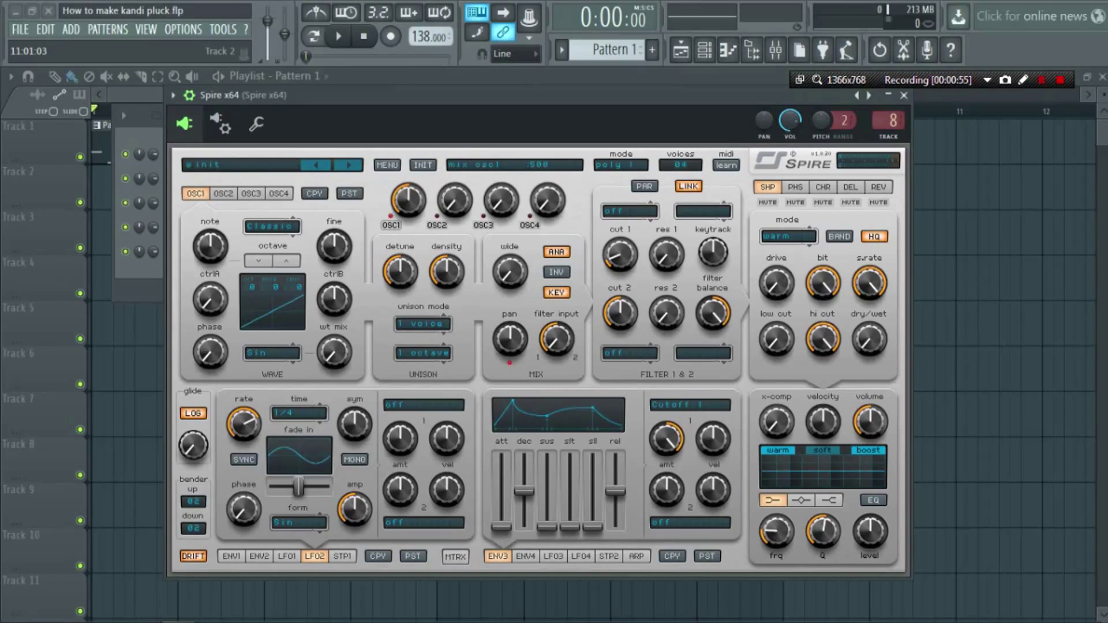
Step: Raise oscillator 1's mix level to maximum and set its unison detune to 0
{"action": "left_click_drag", "start_coordinate": [408, 200], "coordinate": [408, 178]}
{"action": "left_click_drag", "start_coordinate": [400, 271], "coordinate": [400, 298]}
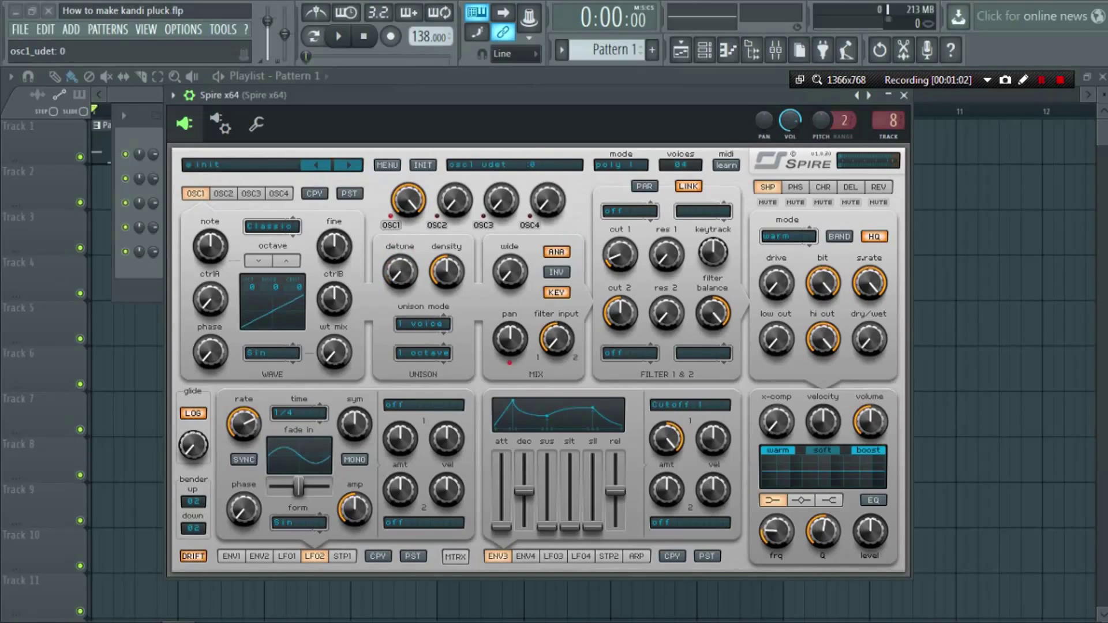
Step: Configure oscillator 2 as a Noise oscillator with note +11, ctrlA 1000 and ctrlB 0
{"action": "left_click", "coordinate": [224, 194]}
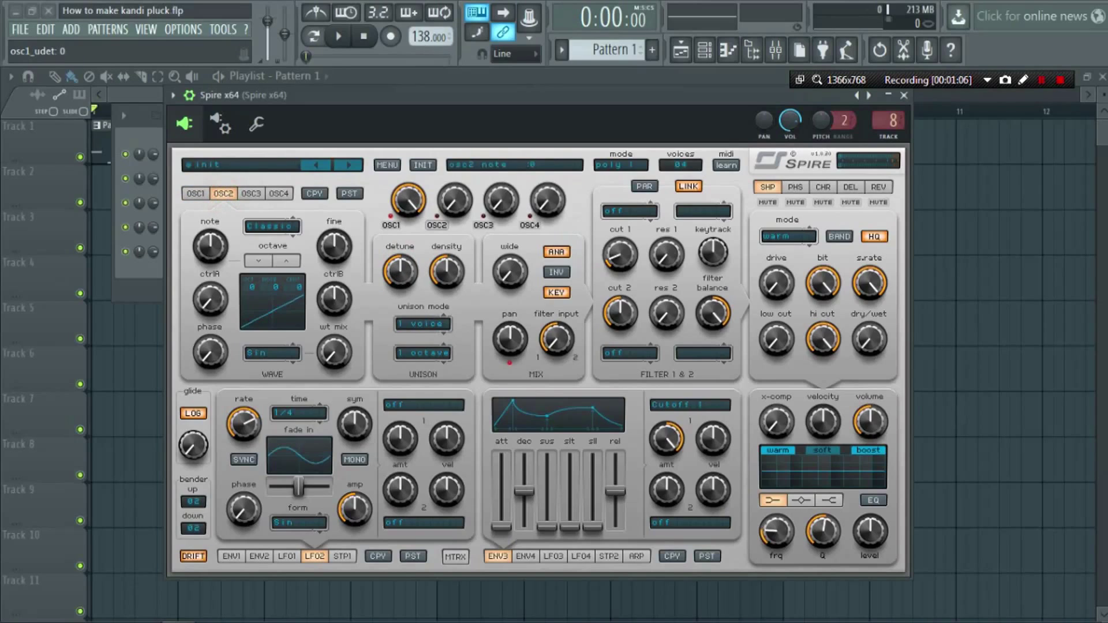
{"action": "left_click_drag", "start_coordinate": [210, 245], "coordinate": [210, 222]}
{"action": "left_click_drag", "start_coordinate": [210, 300], "coordinate": [210, 251]}
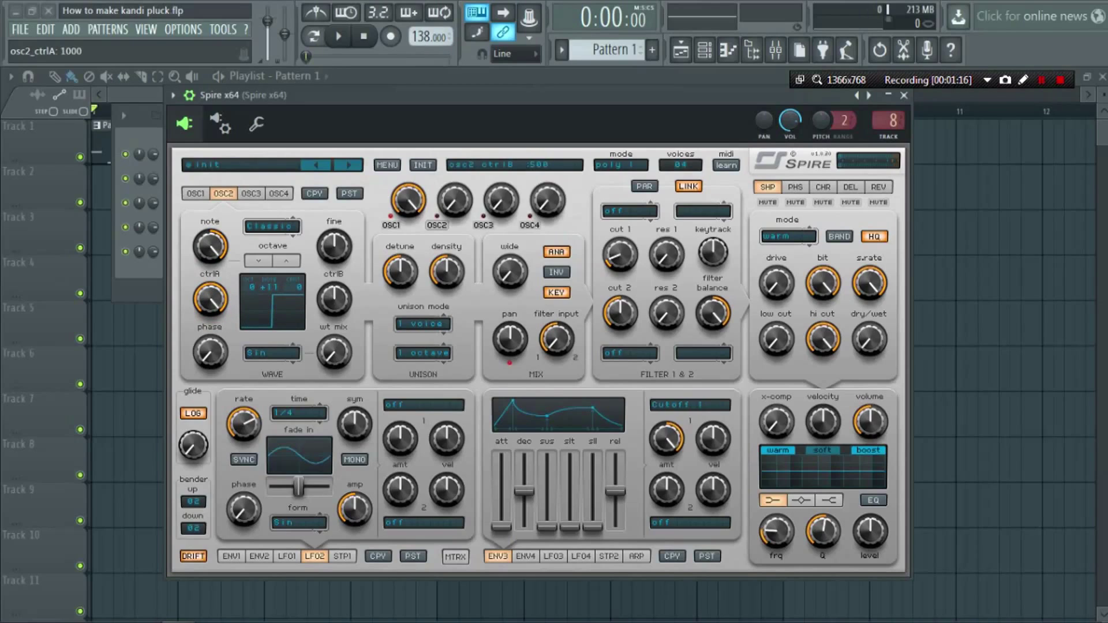
{"action": "left_click_drag", "start_coordinate": [333, 299], "coordinate": [334, 340]}
{"action": "left_click", "coordinate": [272, 226]}
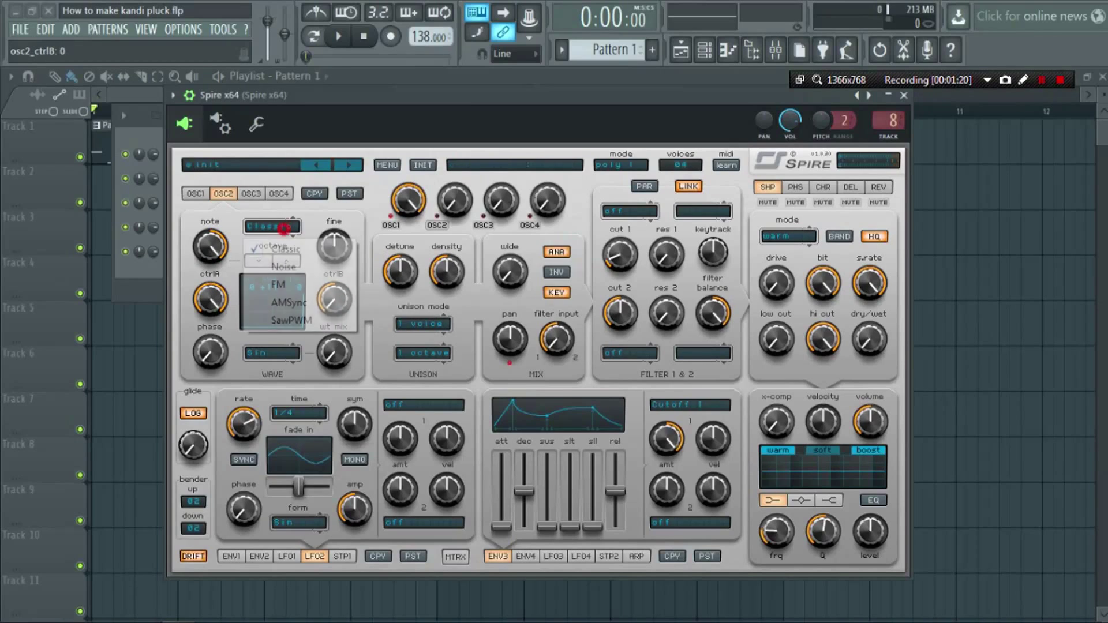
{"action": "left_click", "coordinate": [283, 266]}
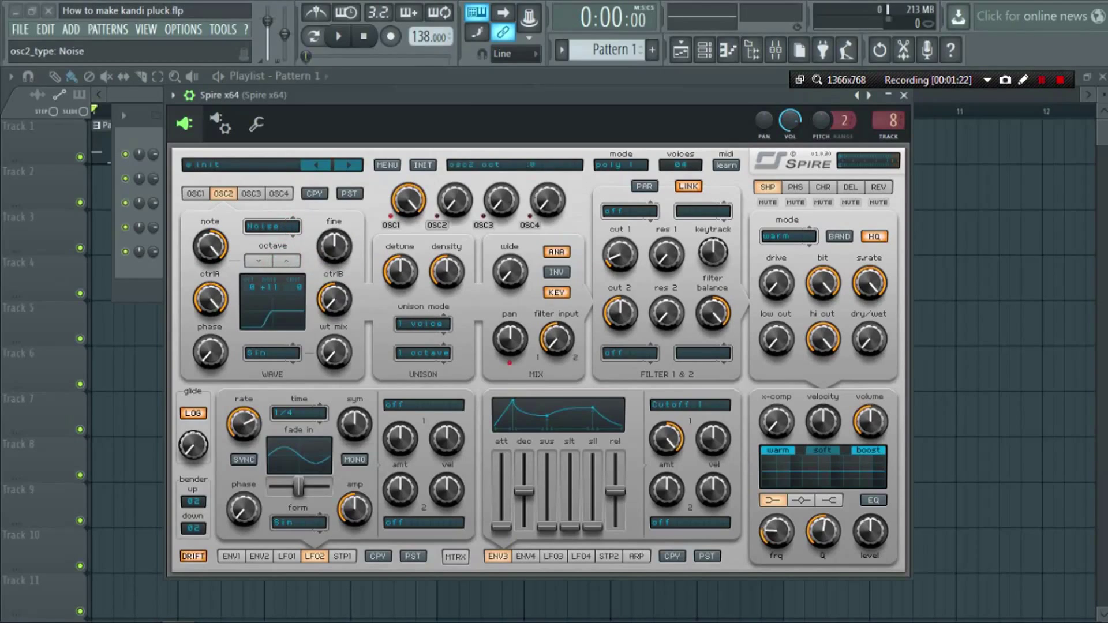
Step: Raise oscillator 2 by four octaves and set its wide parameter to 1000
{"action": "left_click", "coordinate": [285, 261]}
{"action": "left_click", "coordinate": [285, 261]}
{"action": "left_click", "coordinate": [285, 261]}
{"action": "left_click", "coordinate": [285, 260]}
{"action": "left_click_drag", "start_coordinate": [510, 271], "coordinate": [509, 208]}
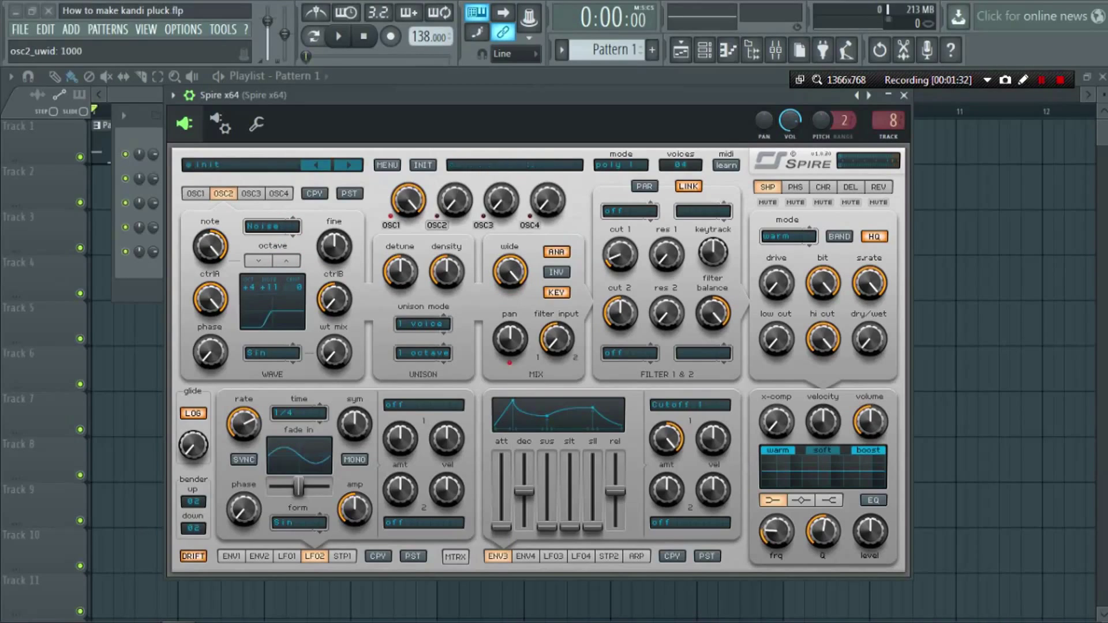
Step: Configure oscillator 3 with ctrlA 1000, octave +1, fine +13, detune 80, wide 1000 and pan 1000
{"action": "left_click", "coordinate": [252, 193]}
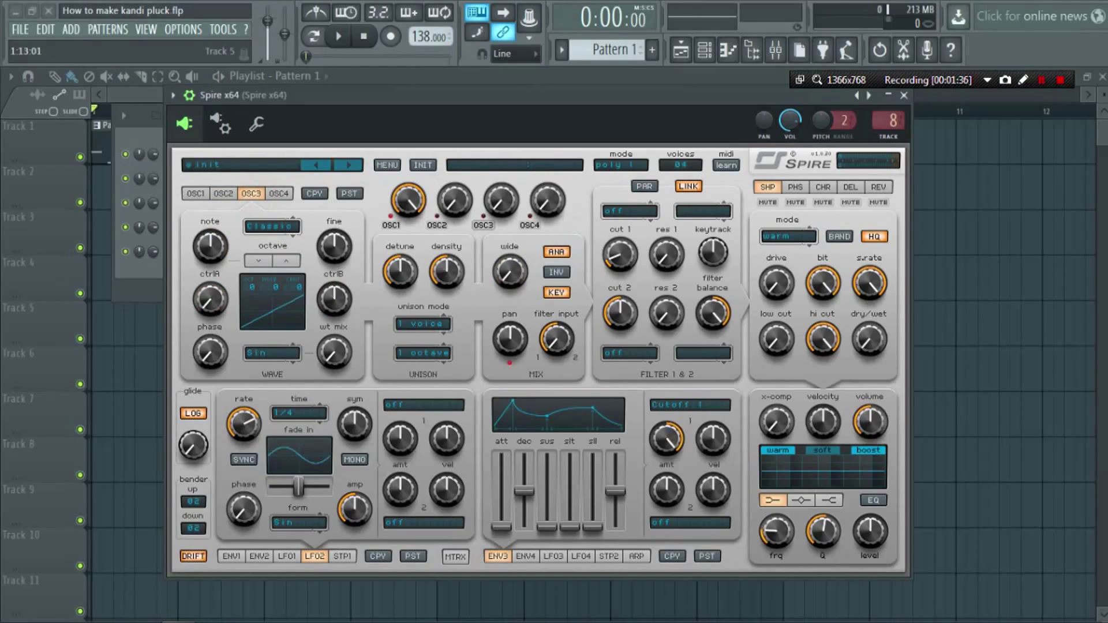
{"action": "left_click_drag", "start_coordinate": [210, 299], "coordinate": [209, 245]}
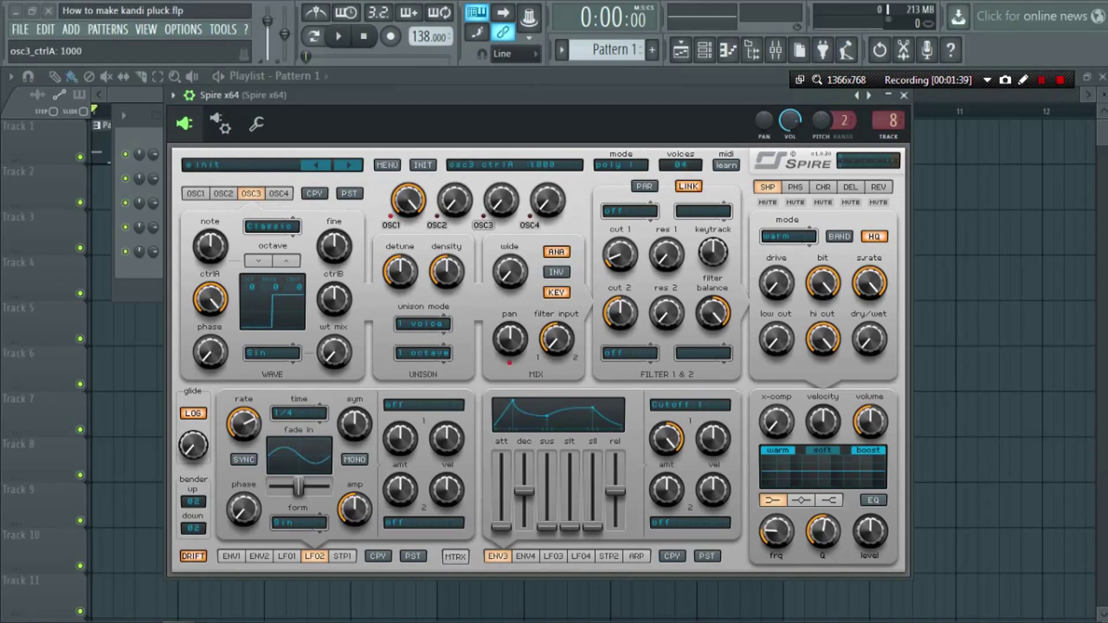
{"action": "left_click", "coordinate": [286, 260]}
{"action": "left_click_drag", "start_coordinate": [334, 246], "coordinate": [334, 232]}
{"action": "left_click_drag", "start_coordinate": [400, 271], "coordinate": [400, 304]}
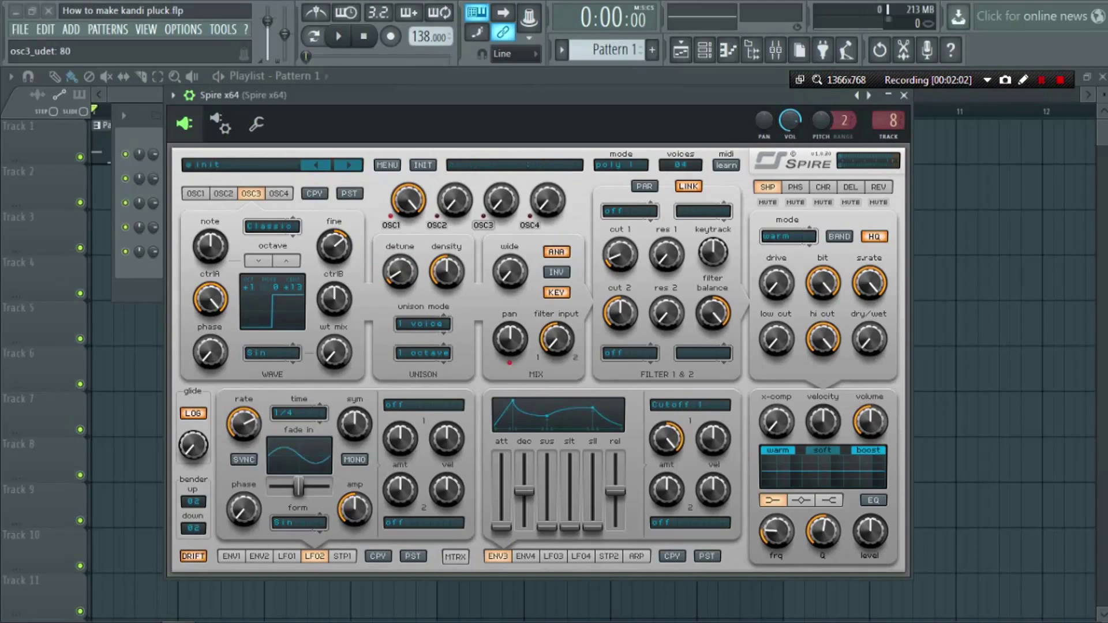
{"action": "left_click_drag", "start_coordinate": [509, 271], "coordinate": [510, 252]}
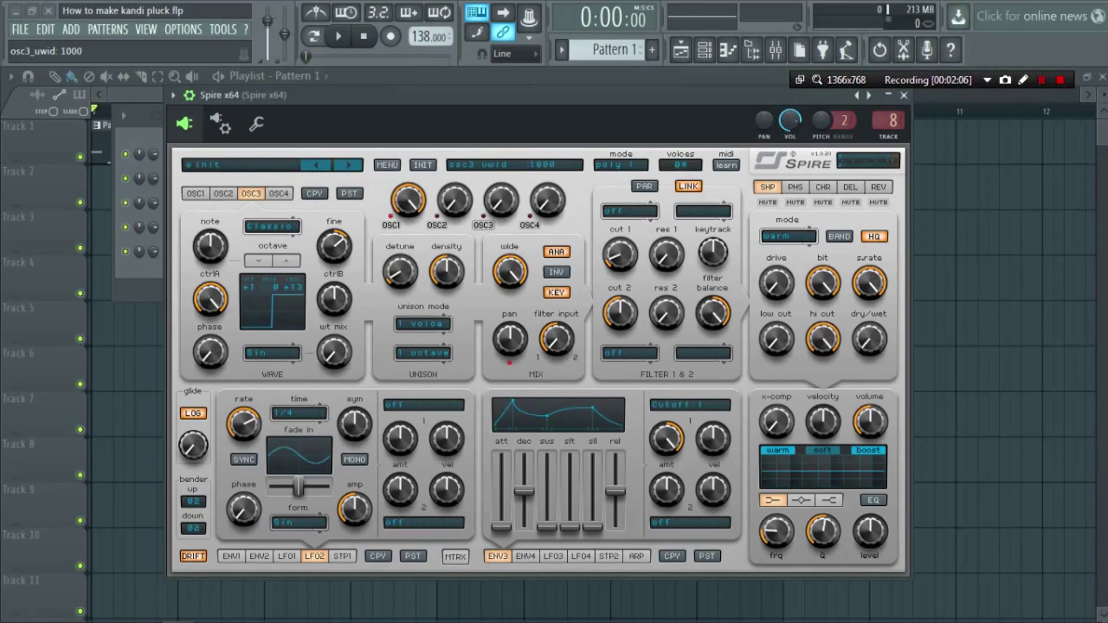
{"action": "left_click_drag", "start_coordinate": [510, 339], "coordinate": [510, 323]}
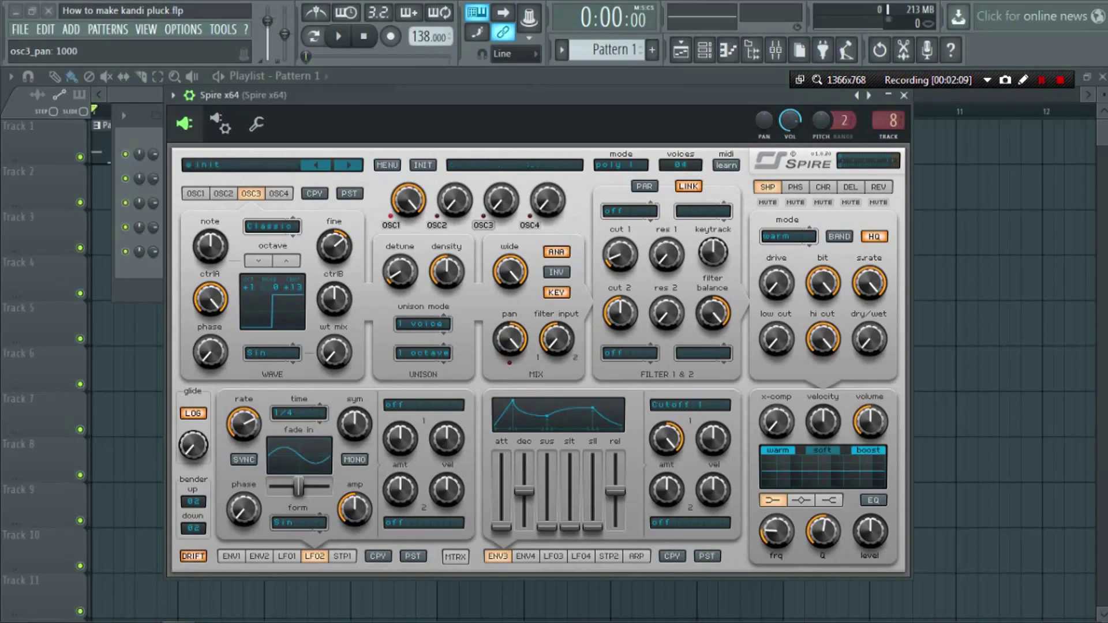
Step: Set oscillator 2's unison mode to 2 voices
{"action": "left_click", "coordinate": [228, 194]}
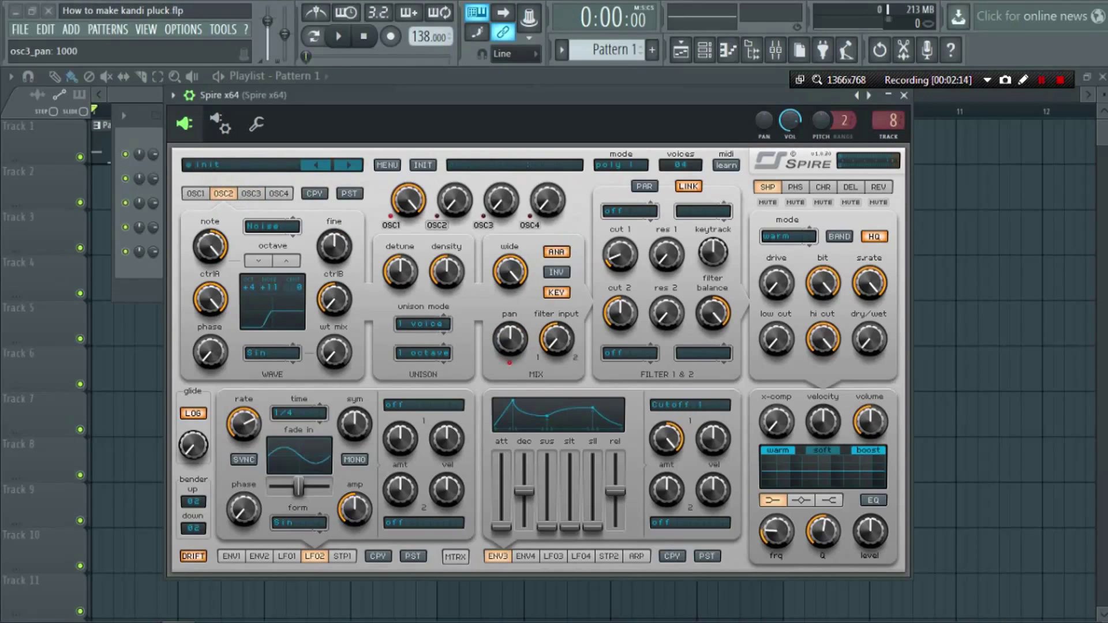
{"action": "left_click", "coordinate": [423, 323]}
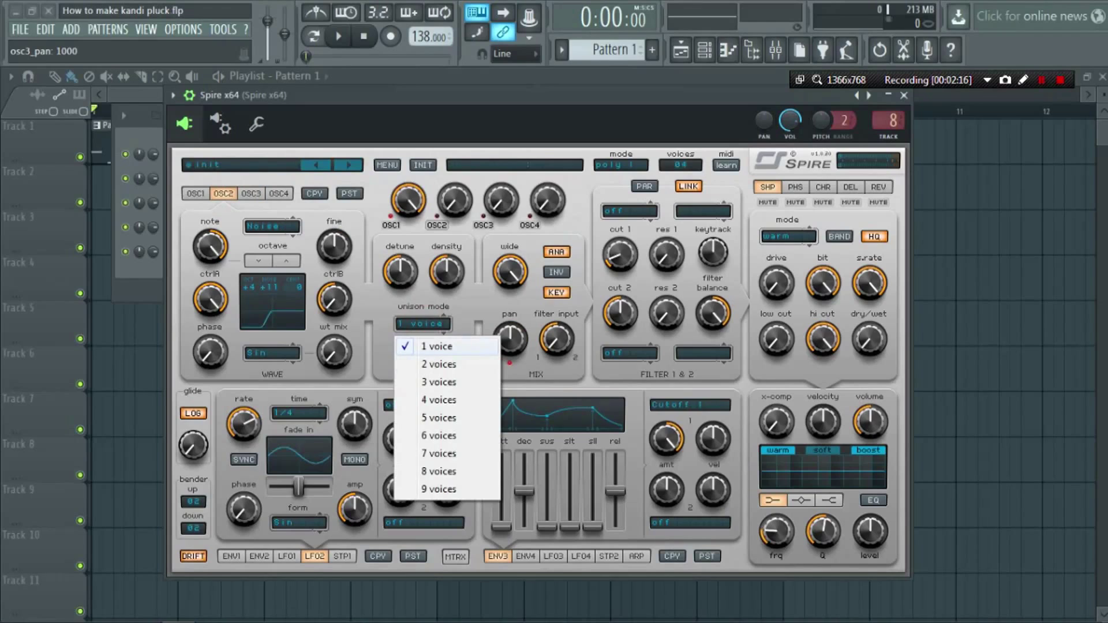
{"action": "left_click", "coordinate": [434, 362]}
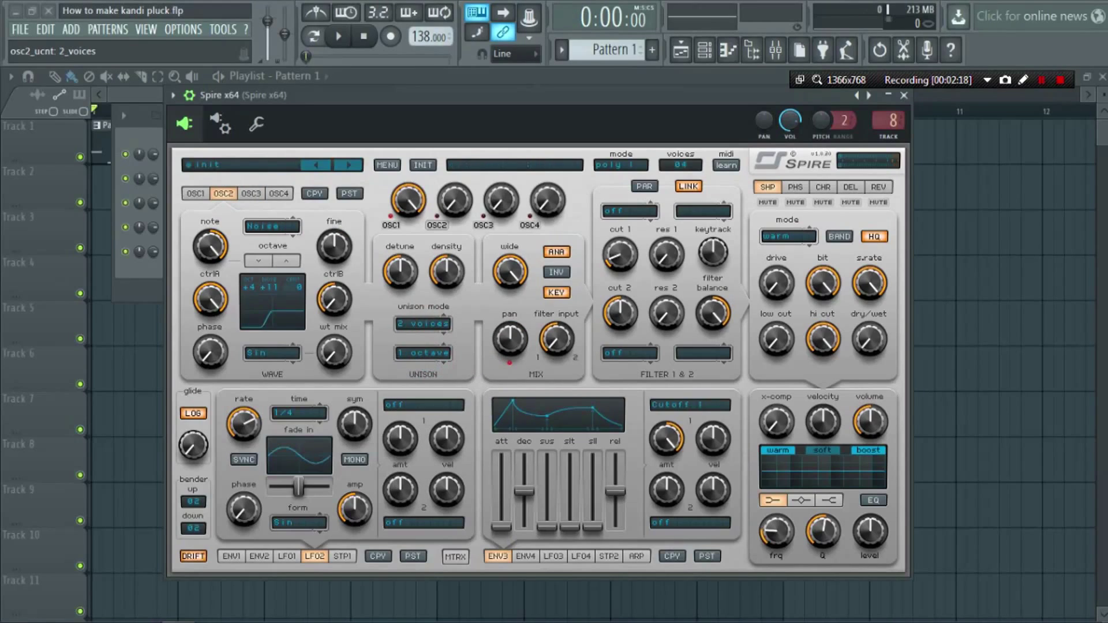
Step: Configure oscillator 4 with ctrlA 1000, octave +1, fine -13, a low detune, wide 1000 and pan fully left
{"action": "left_click", "coordinate": [252, 192]}
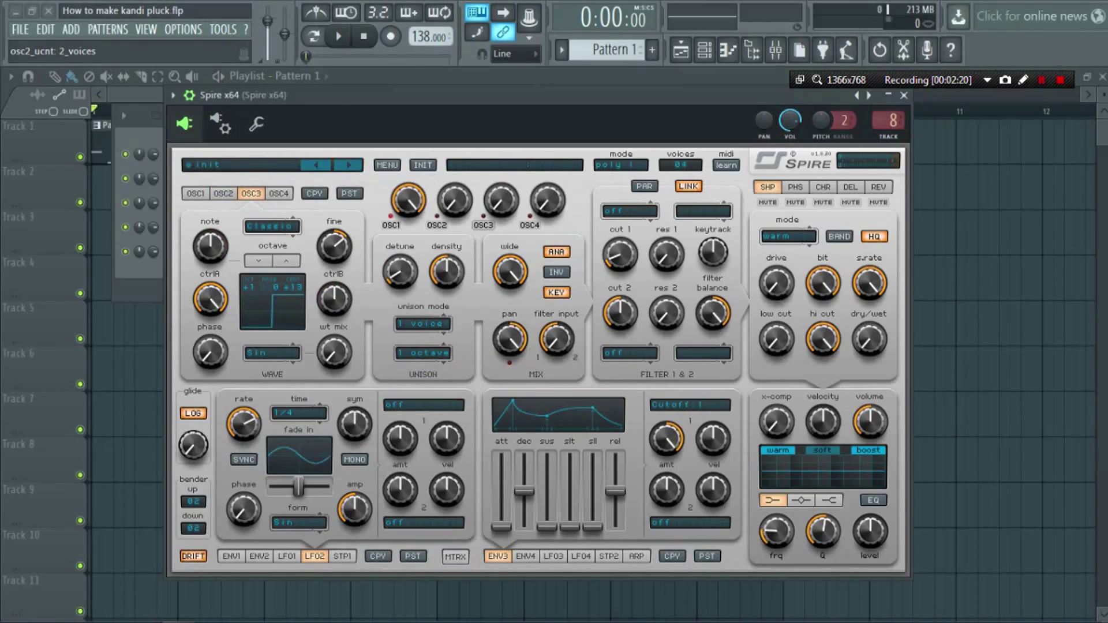
{"action": "left_click", "coordinate": [278, 194]}
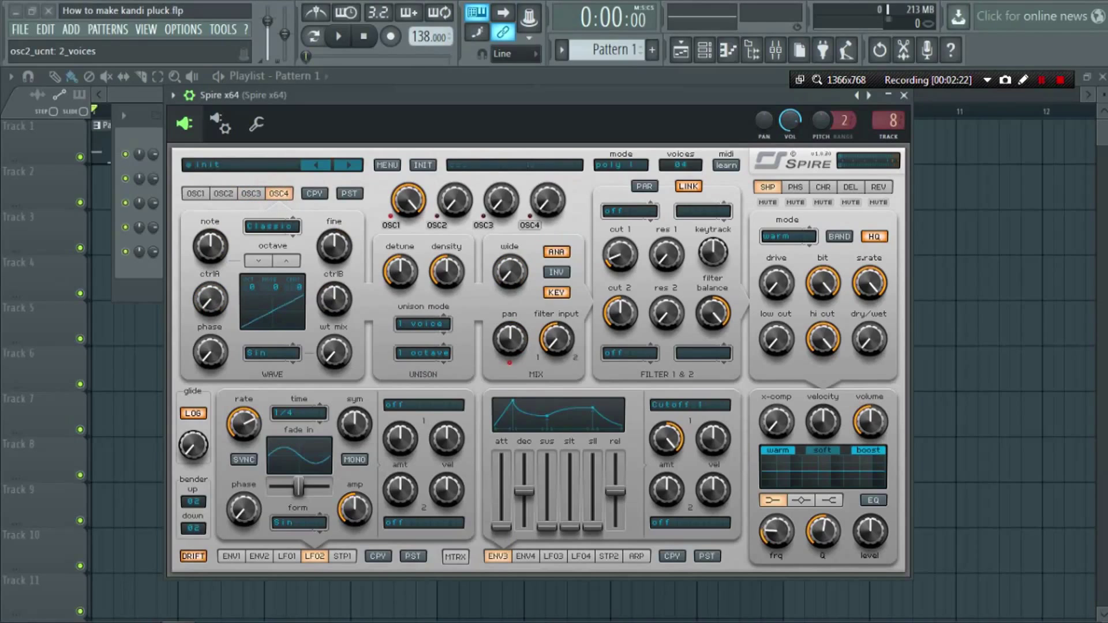
{"action": "left_click_drag", "start_coordinate": [209, 299], "coordinate": [210, 259]}
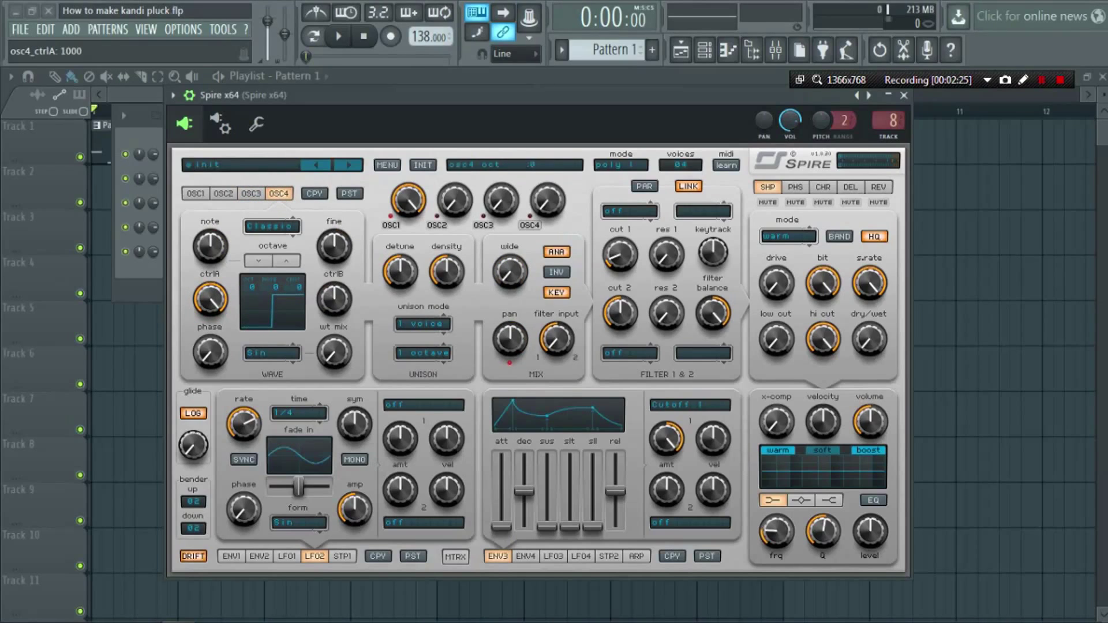
{"action": "left_click", "coordinate": [286, 260]}
{"action": "left_click_drag", "start_coordinate": [333, 245], "coordinate": [333, 268]}
{"action": "left_click_drag", "start_coordinate": [400, 271], "coordinate": [400, 306]}
{"action": "left_click_drag", "start_coordinate": [510, 272], "coordinate": [510, 248]}
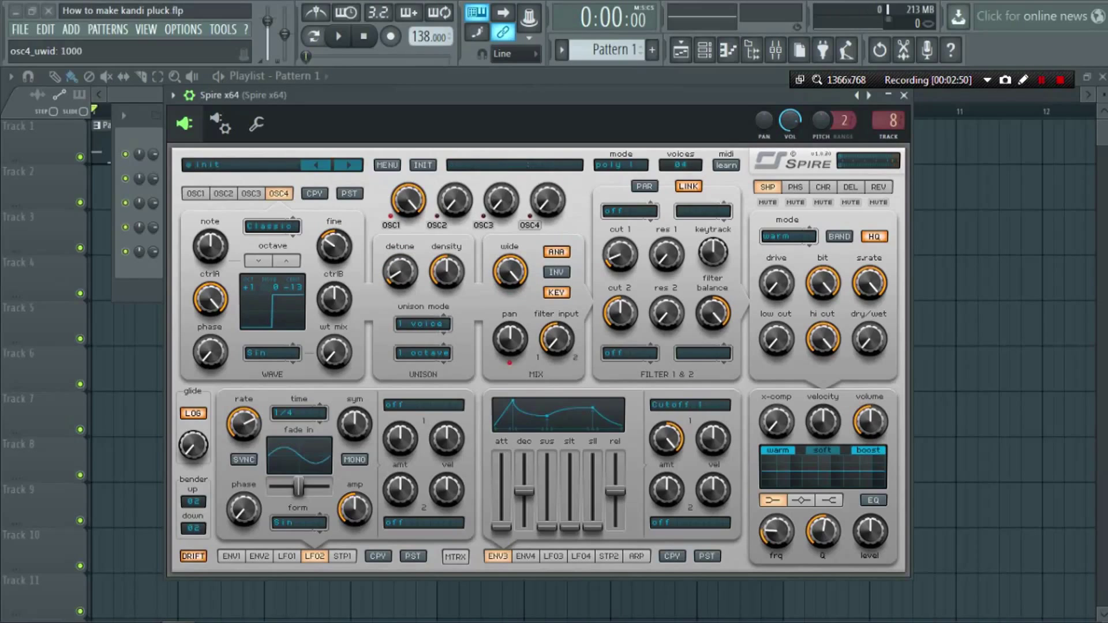
{"action": "left_click_drag", "start_coordinate": [510, 339], "coordinate": [511, 367]}
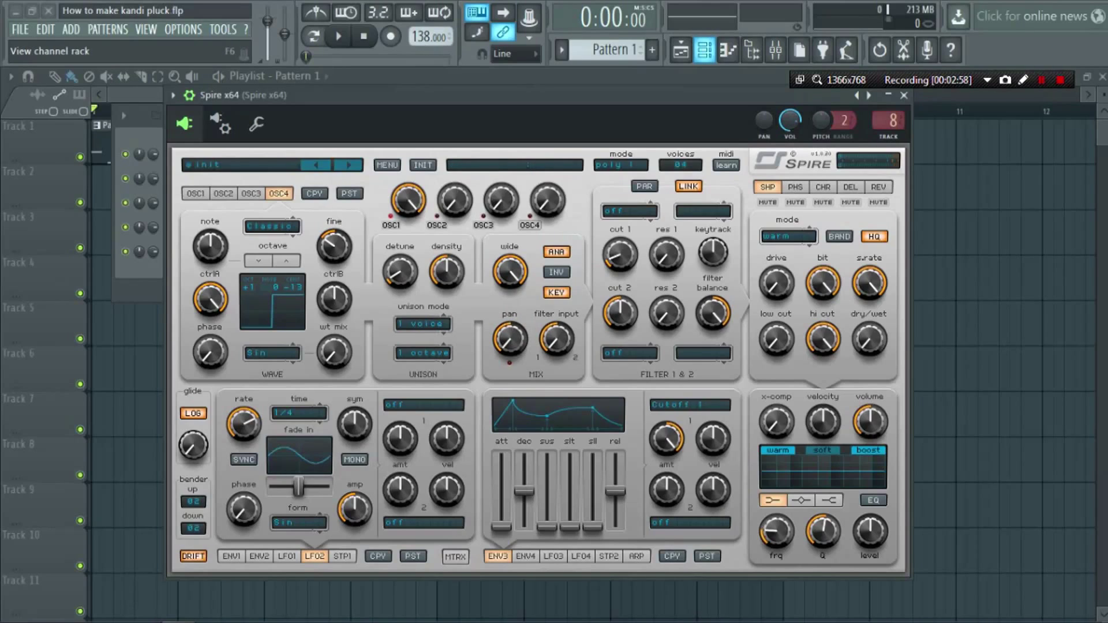
Step: Show the channel rack, start playback and switch from song to pattern mode
{"action": "left_click", "coordinate": [704, 51]}
{"action": "left_click", "coordinate": [338, 36]}
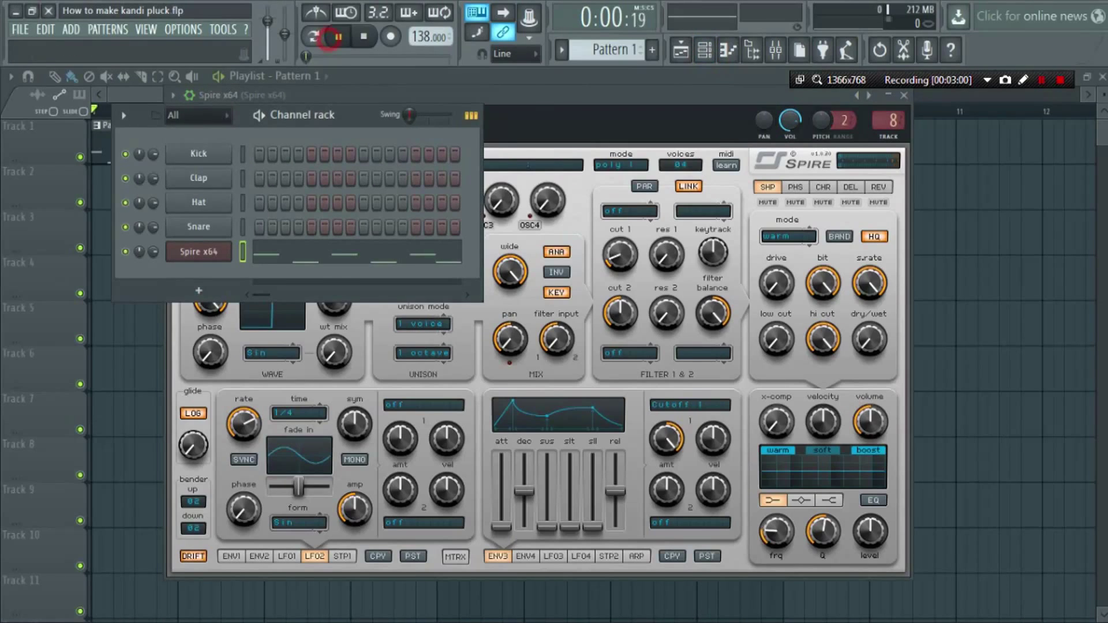
{"action": "left_click", "coordinate": [314, 37]}
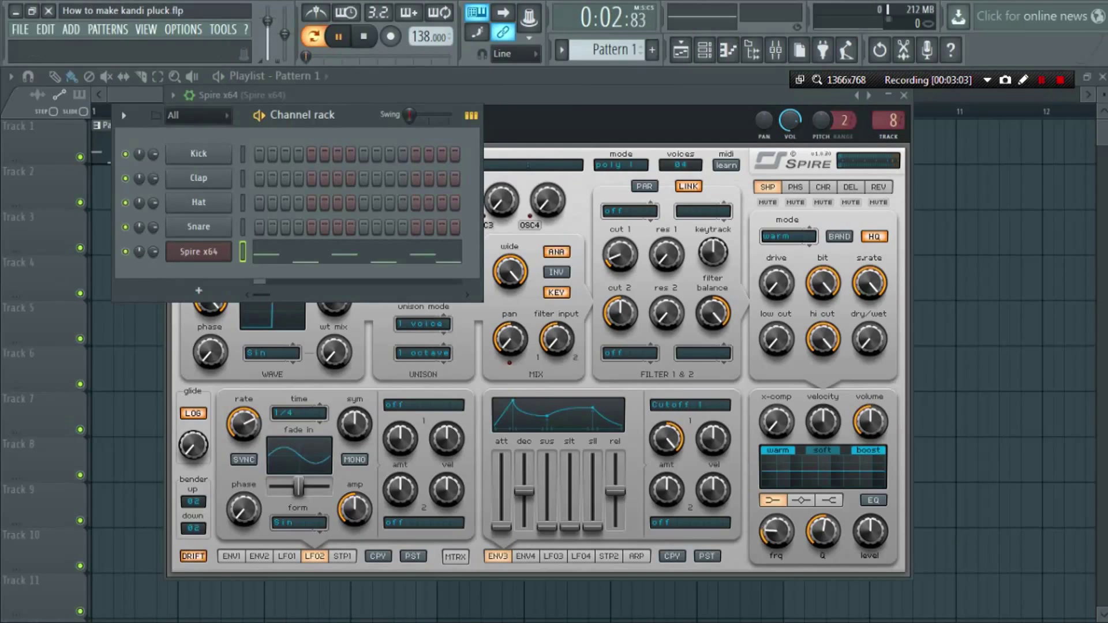
Step: Change the audio device to Primary Sound Driver in the audio settings and stop playback after auditioning the pattern
{"action": "left_click", "coordinate": [173, 30]}
{"action": "left_click", "coordinate": [205, 74]}
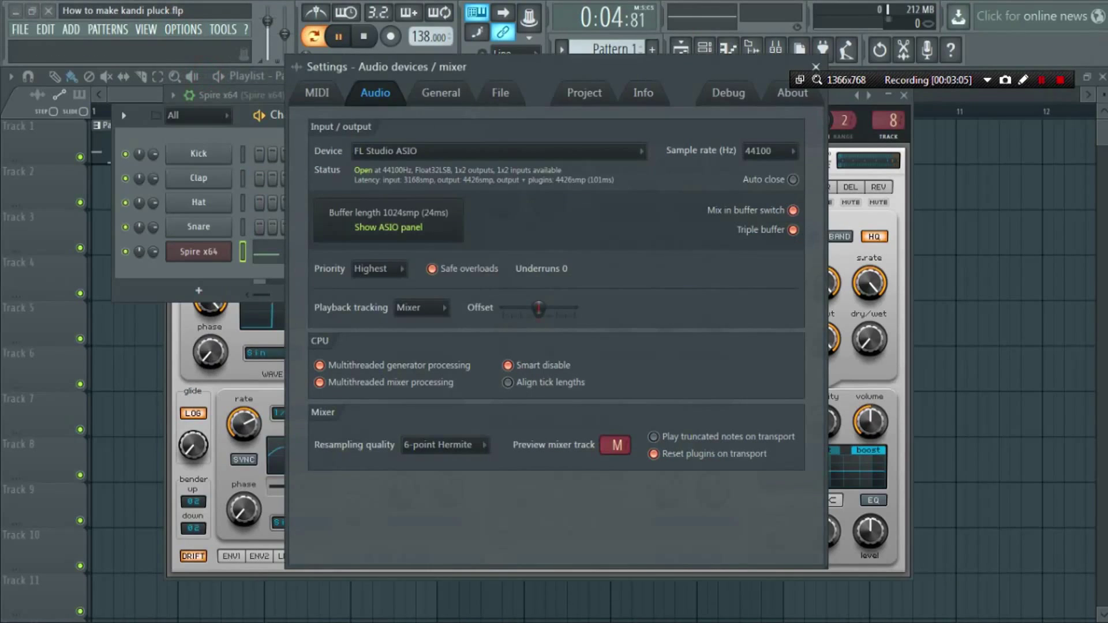
{"action": "left_click", "coordinate": [404, 150]}
{"action": "left_click", "coordinate": [410, 182]}
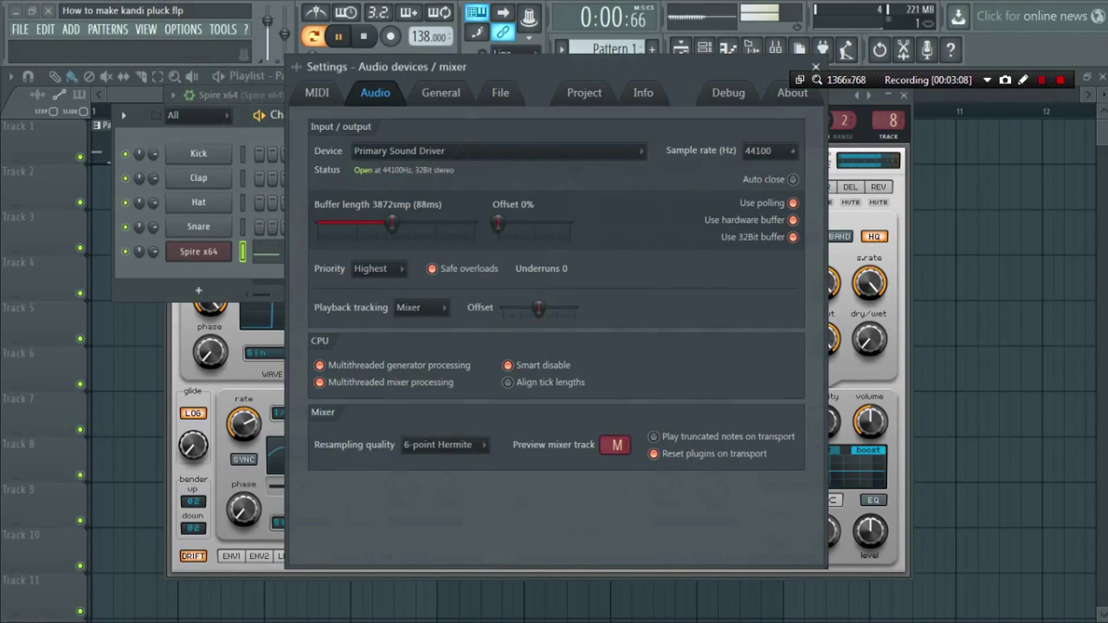
{"action": "left_click_drag", "start_coordinate": [375, 67], "coordinate": [298, 88]}
{"action": "key", "text": "Escape"}
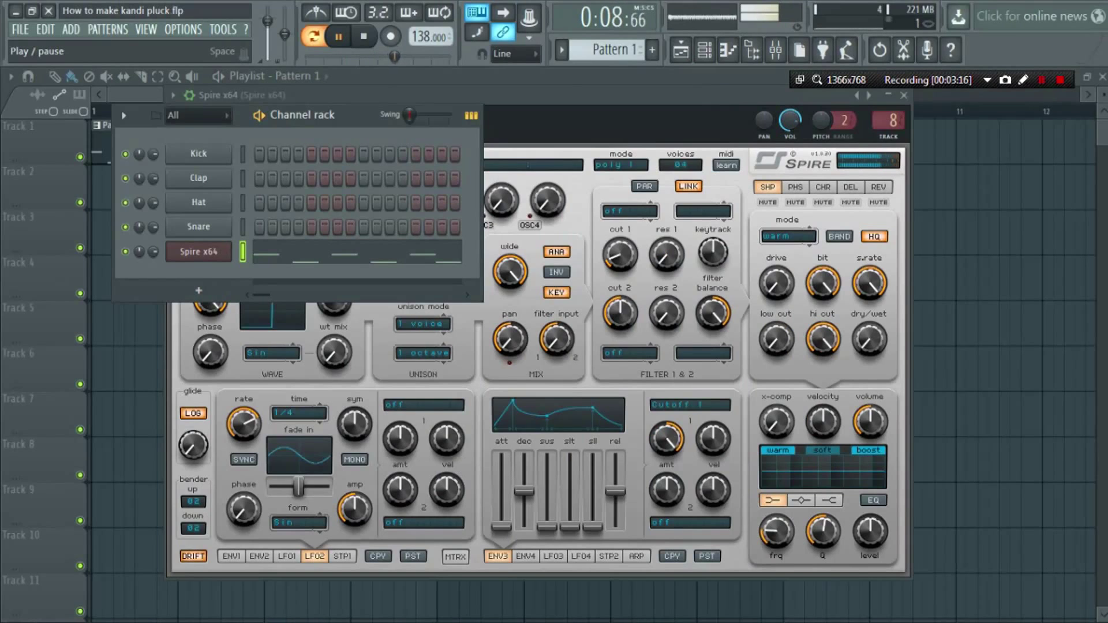
{"action": "key", "text": "space"}
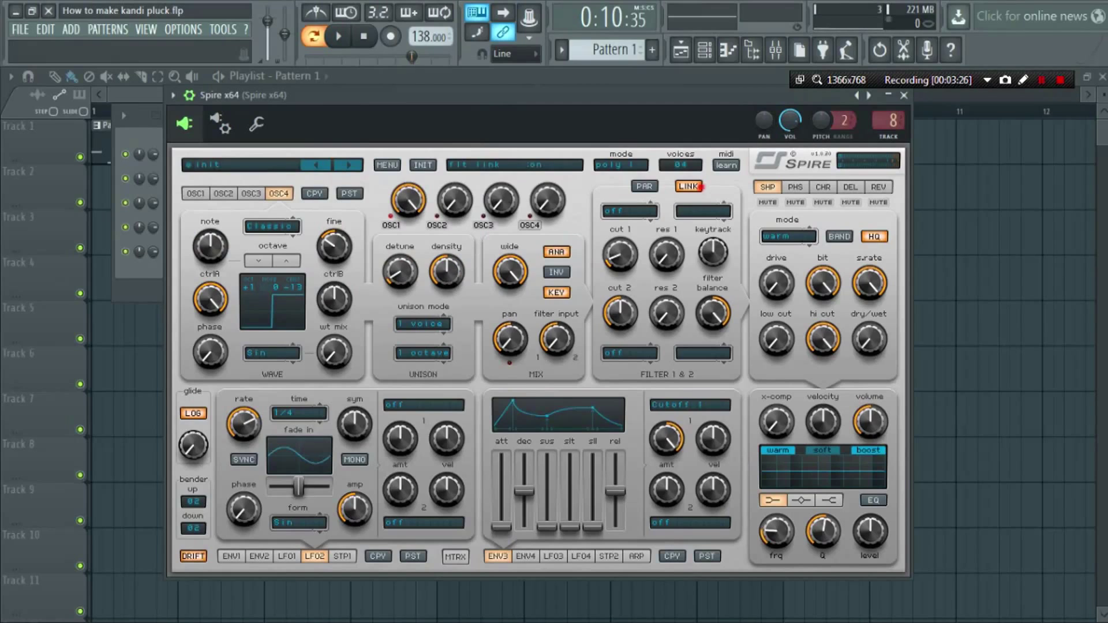
Step: Unlink the filters and set filter 1 to infecto with cut 1 at 0 and keytrack at 1000
{"action": "left_click", "coordinate": [688, 186]}
{"action": "left_click", "coordinate": [629, 211]}
{"action": "left_click", "coordinate": [635, 284]}
{"action": "left_click", "coordinate": [623, 248]}
{"action": "left_click_drag", "start_coordinate": [622, 248], "coordinate": [622, 305]}
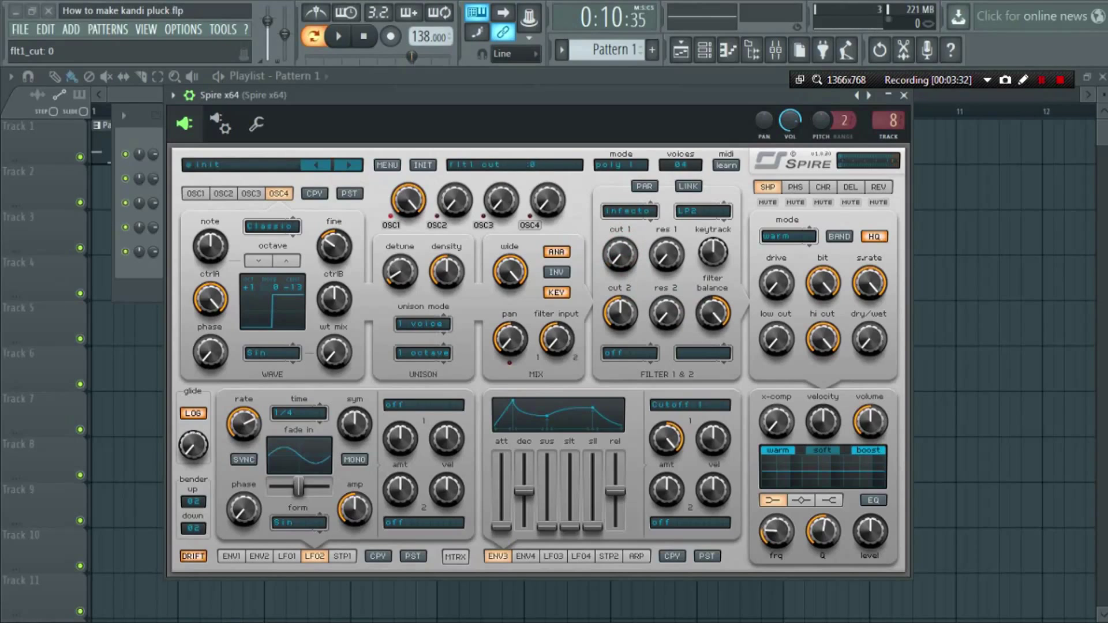
{"action": "left_click_drag", "start_coordinate": [711, 258], "coordinate": [711, 222]}
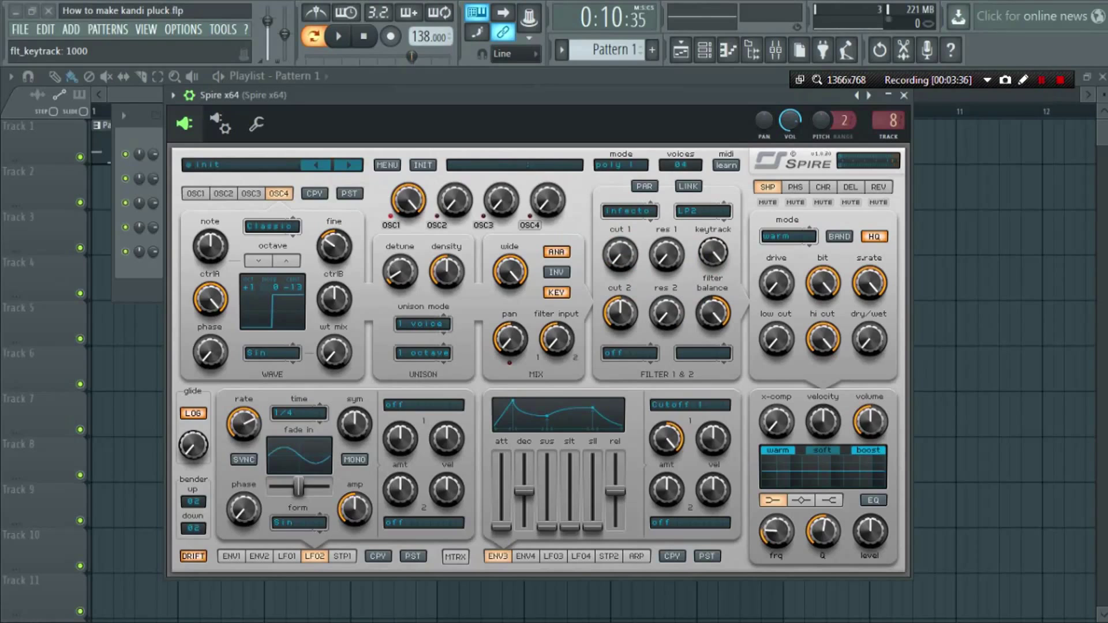
Step: Set filter 2 to perfecto with cut 2 at 870 and audition the pattern briefly
{"action": "left_click", "coordinate": [629, 354]}
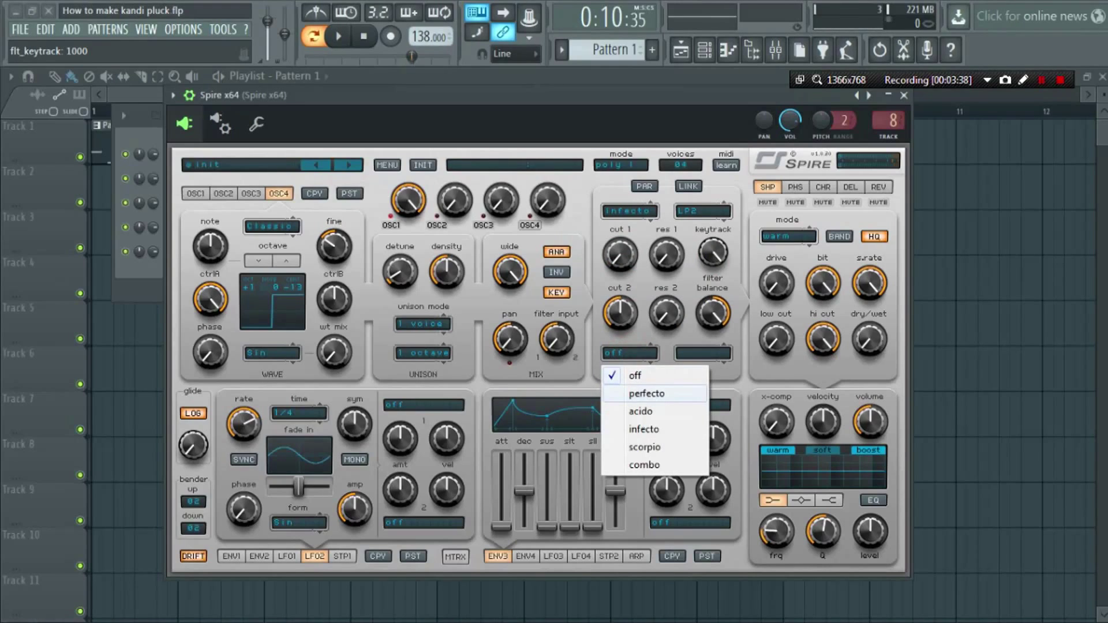
{"action": "left_click", "coordinate": [647, 393]}
{"action": "left_click_drag", "start_coordinate": [621, 317], "coordinate": [620, 299]}
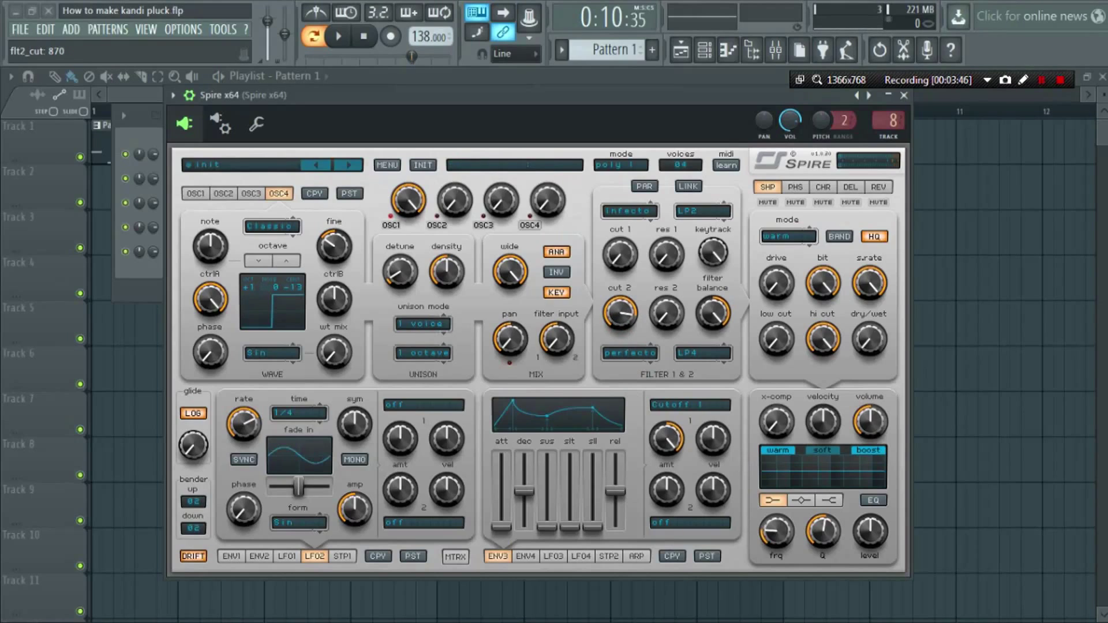
{"action": "left_click", "coordinate": [338, 36]}
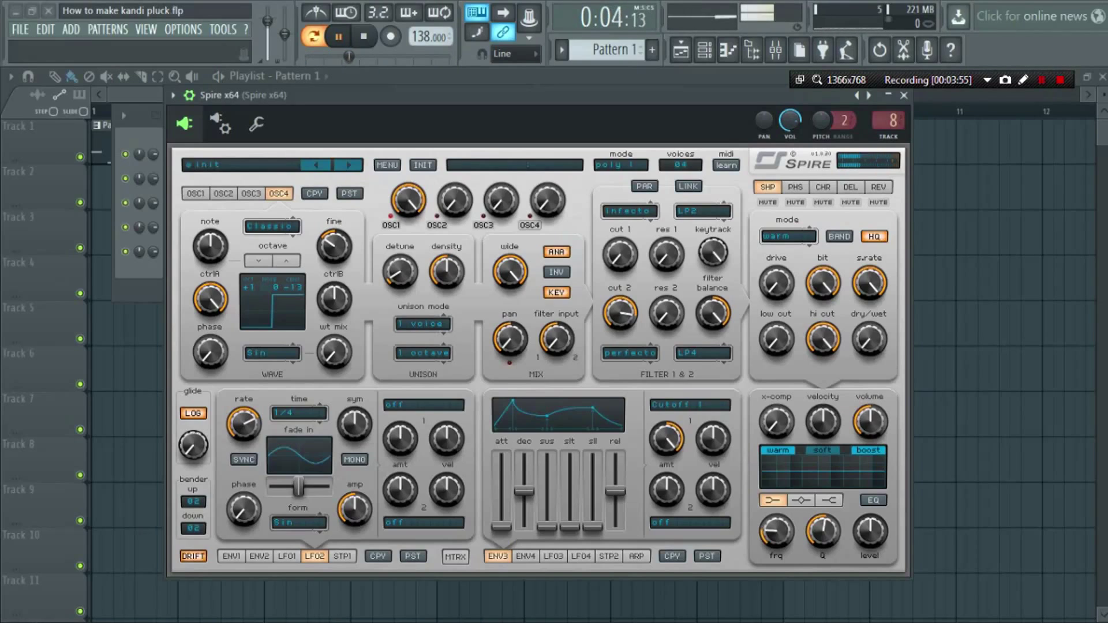
{"action": "key", "text": "space"}
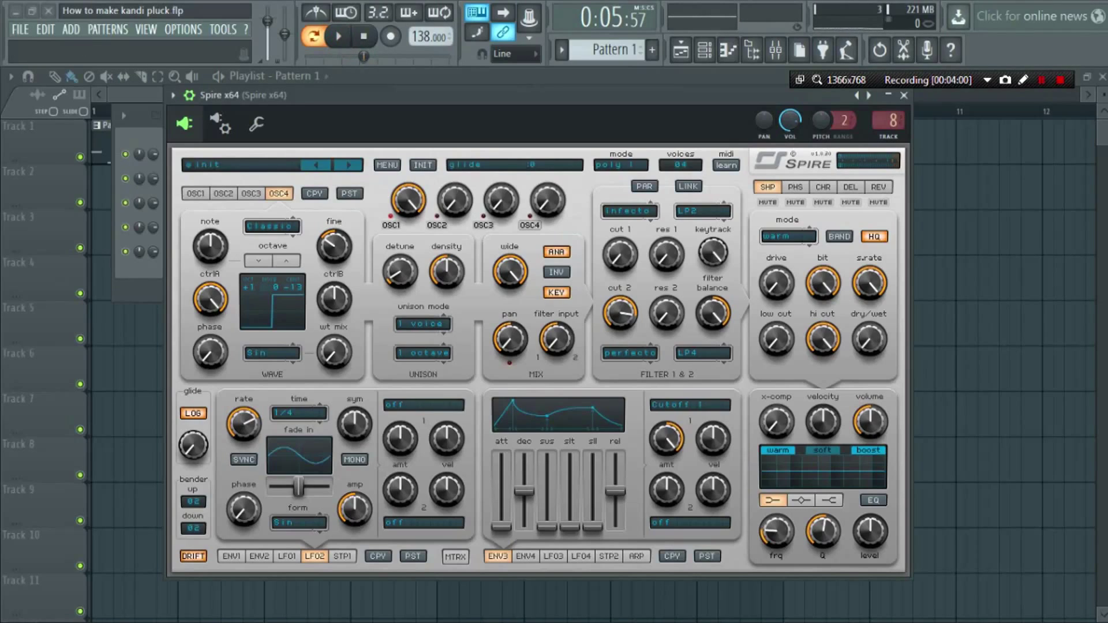
Step: Set glide to 40 and shape envelope 1 with minimum sustain, decay 414 and release 356
{"action": "left_click_drag", "start_coordinate": [193, 445], "coordinate": [193, 431]}
{"action": "left_click", "coordinate": [232, 556]}
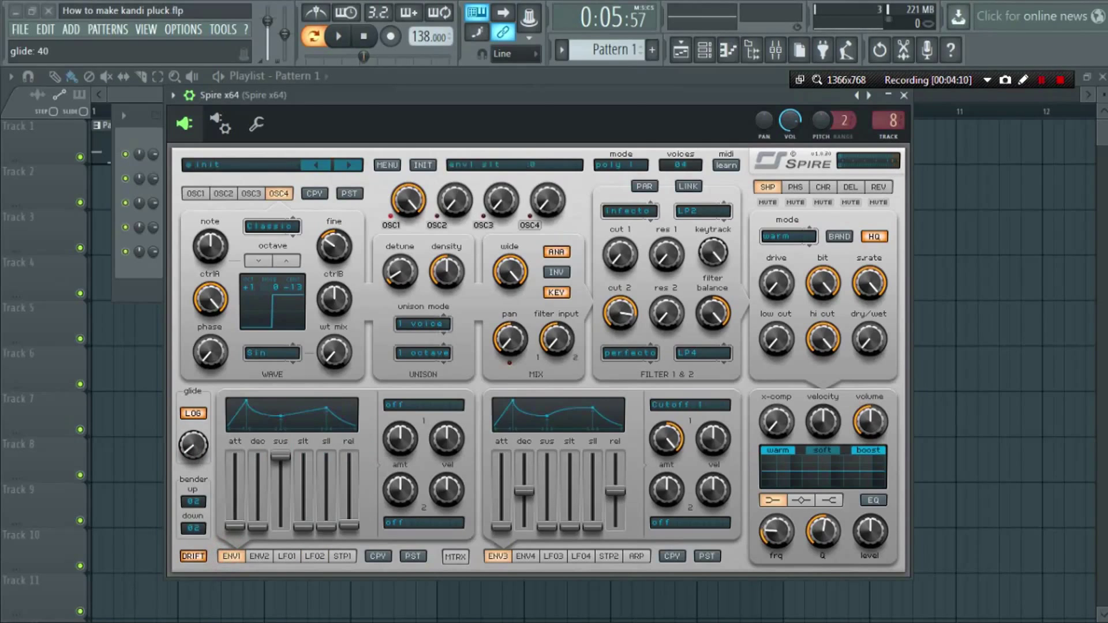
{"action": "left_click_drag", "start_coordinate": [280, 457], "coordinate": [281, 525]}
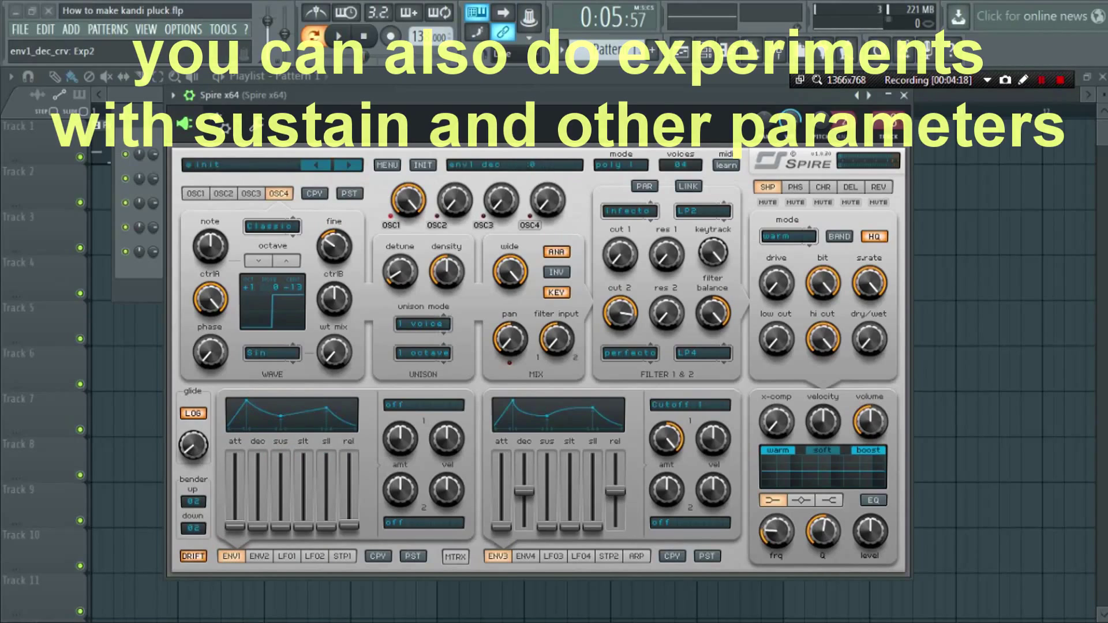
{"action": "left_click_drag", "start_coordinate": [258, 526], "coordinate": [257, 497]}
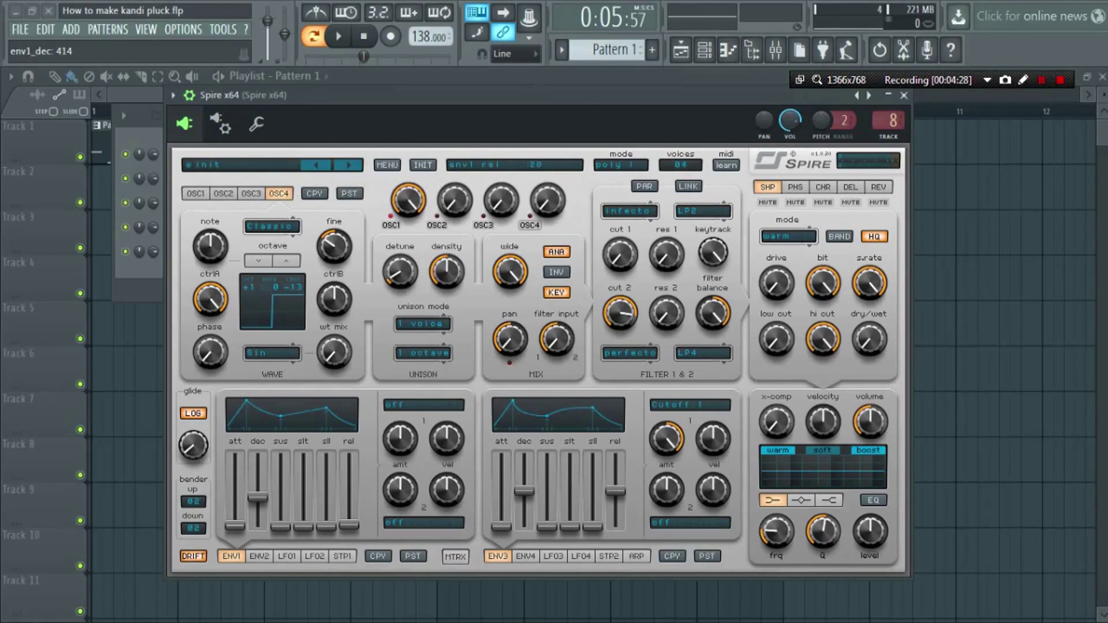
{"action": "left_click_drag", "start_coordinate": [348, 525], "coordinate": [348, 501]}
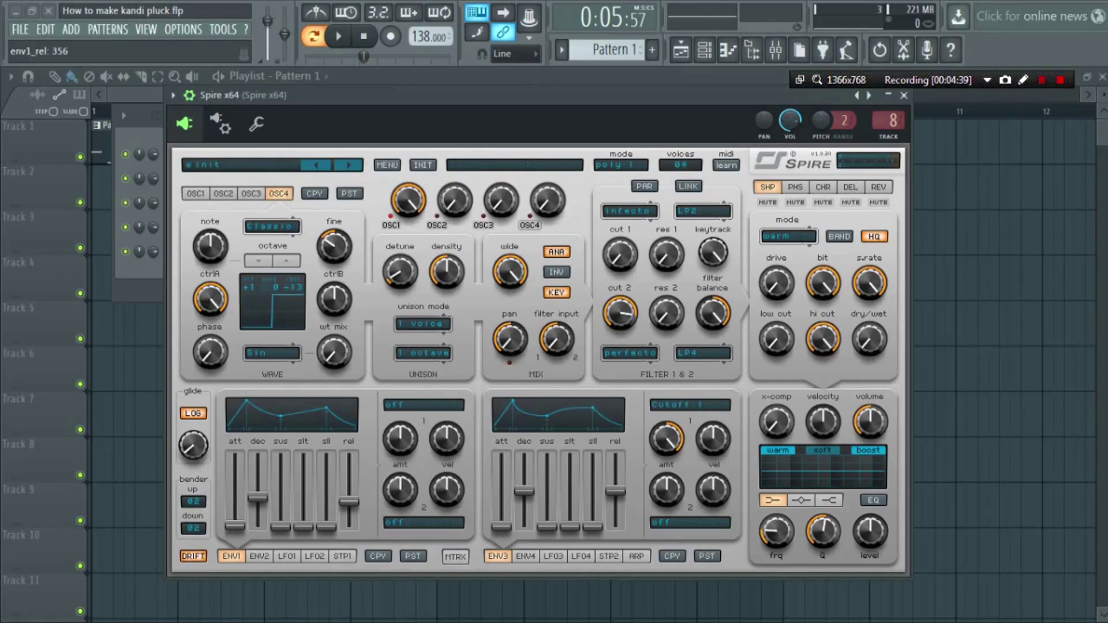
Step: Shape envelope 2 with sustain at 0, an Exp2 decay curve, decay 23 and a short release
{"action": "left_click", "coordinate": [259, 555]}
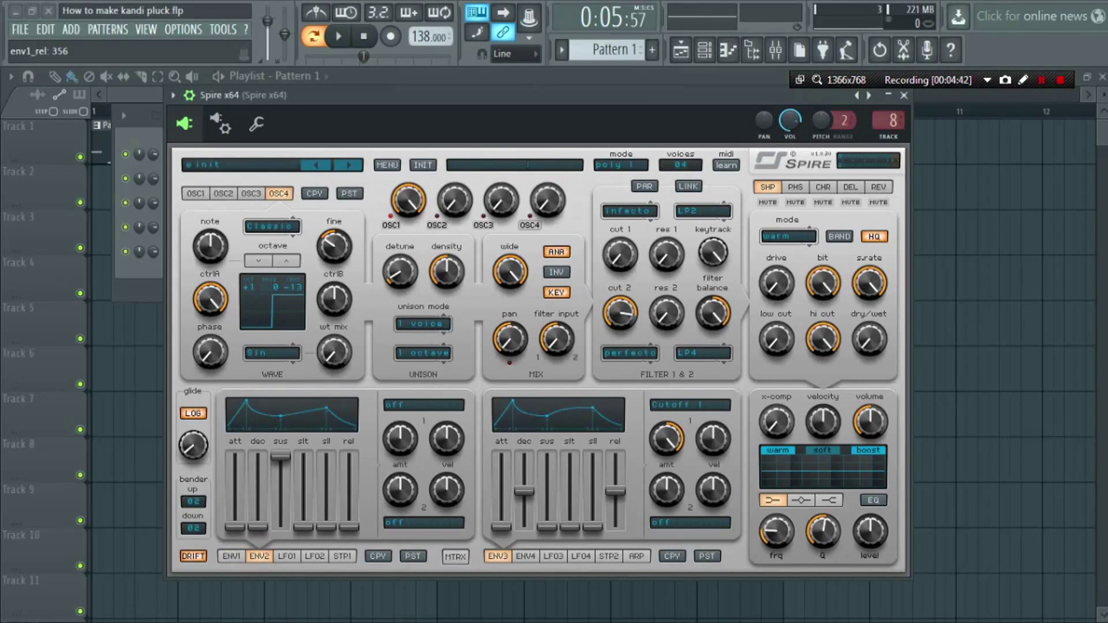
{"action": "left_click_drag", "start_coordinate": [280, 456], "coordinate": [281, 526]}
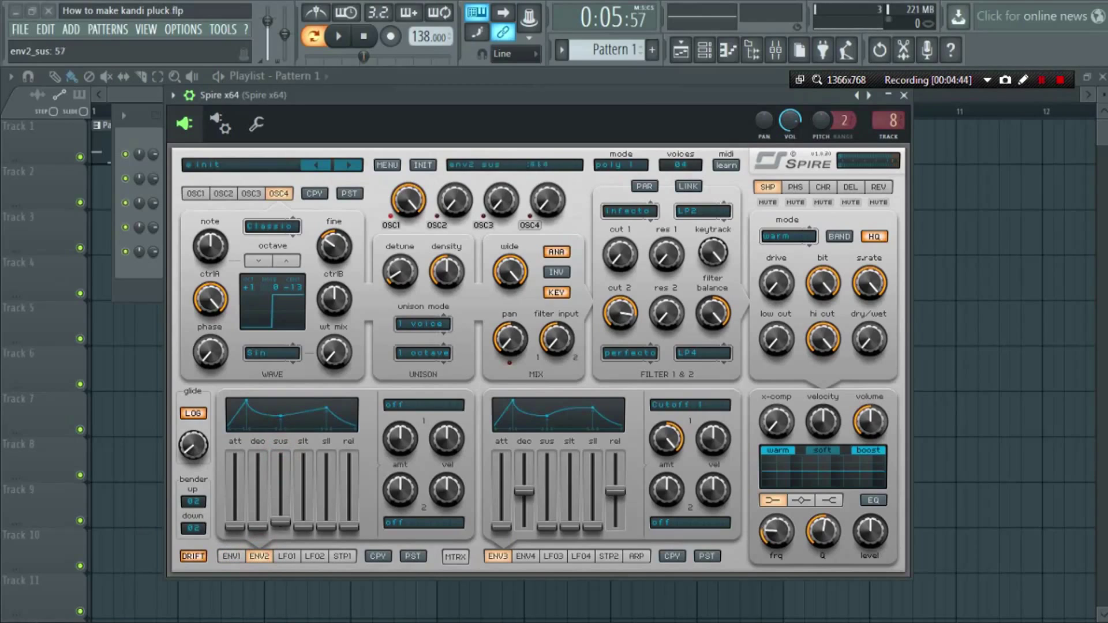
{"action": "left_click", "coordinate": [259, 412]}
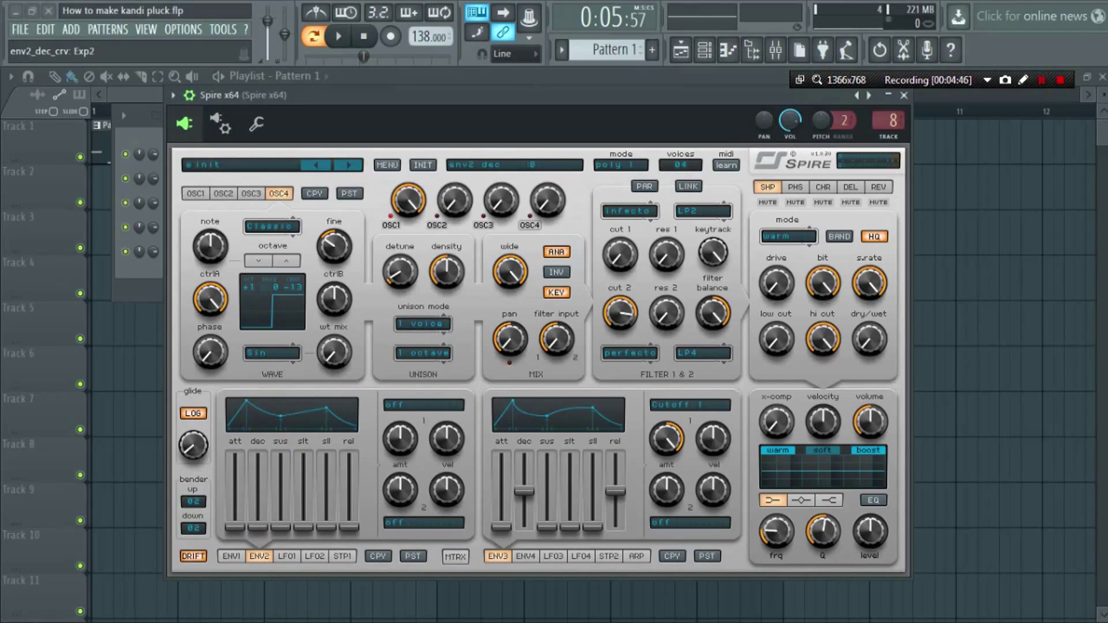
{"action": "left_click_drag", "start_coordinate": [258, 527], "coordinate": [258, 525]}
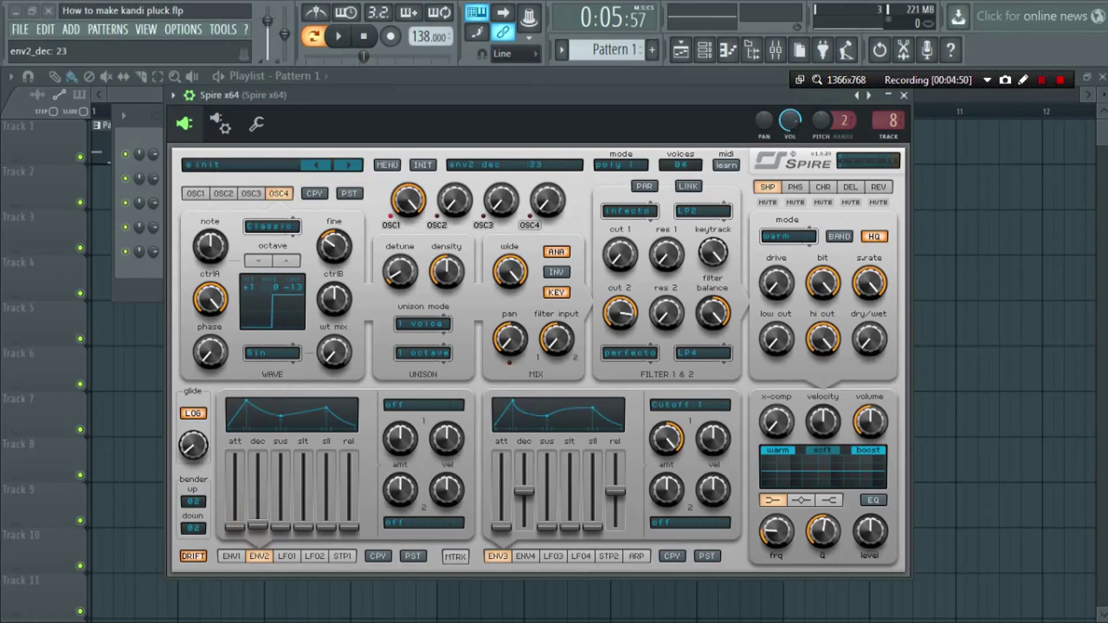
{"action": "left_click_drag", "start_coordinate": [349, 527], "coordinate": [349, 512]}
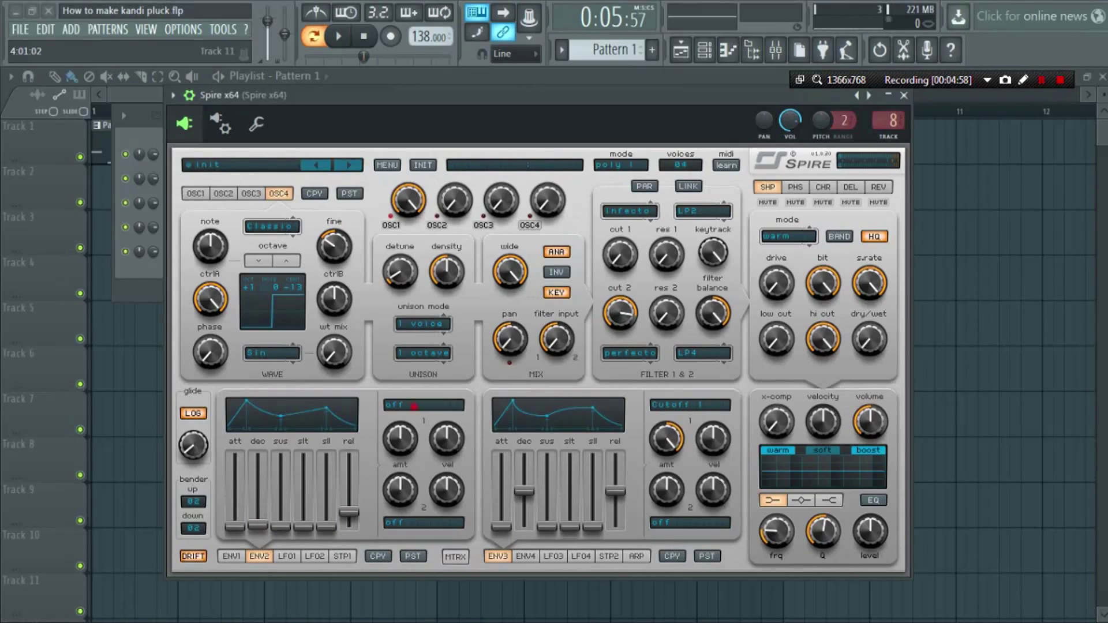
Step: Assign both envelope 2 modulation targets to Osc1 Pitch and set the first target's amount to 905
{"action": "left_click", "coordinate": [403, 406]}
{"action": "mouse_move", "coordinate": [430, 240]}
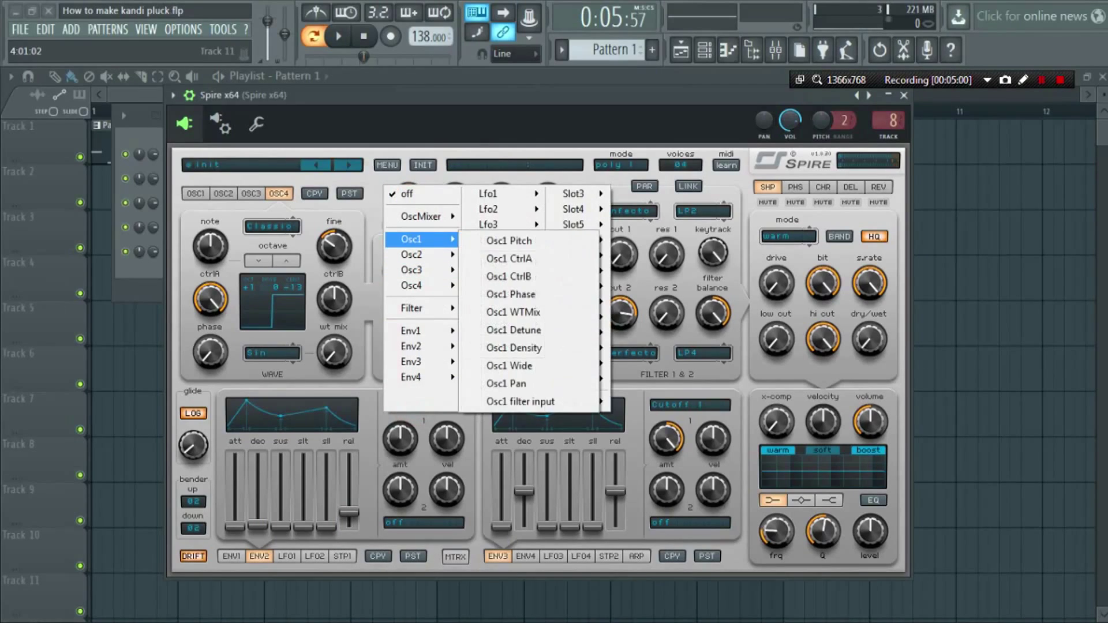
{"action": "left_click", "coordinate": [508, 240]}
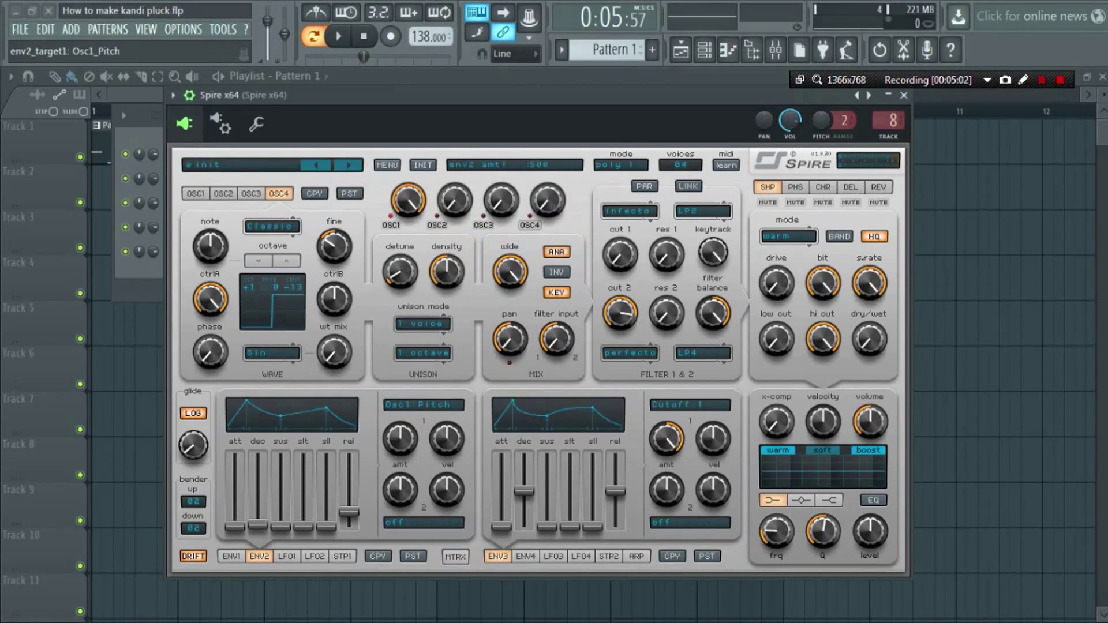
{"action": "left_click_drag", "start_coordinate": [400, 439], "coordinate": [400, 381]}
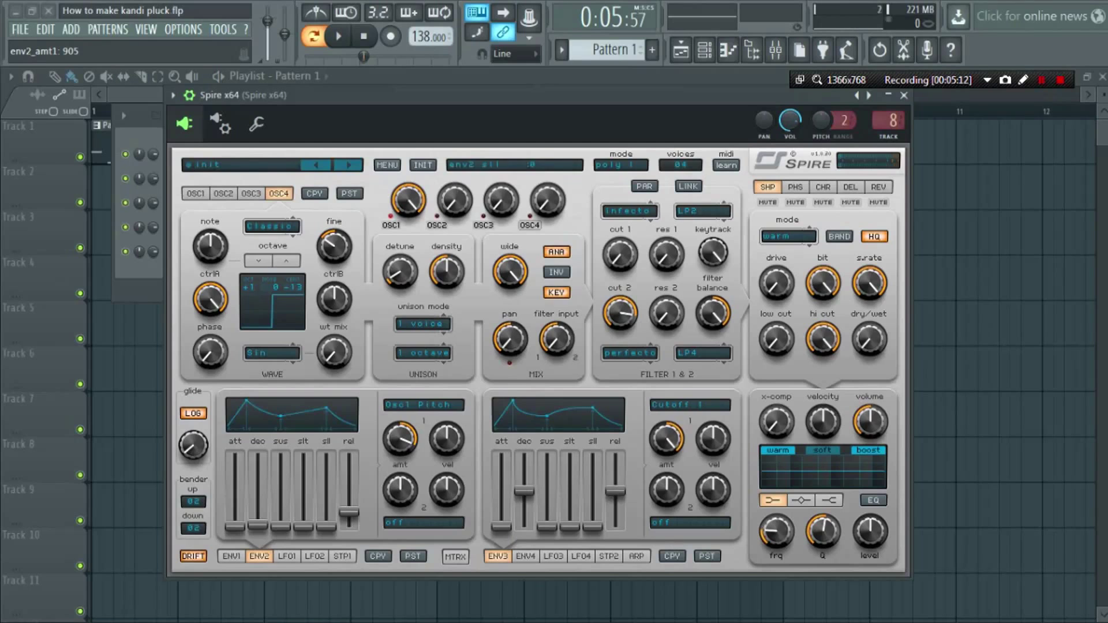
{"action": "left_click", "coordinate": [424, 522]}
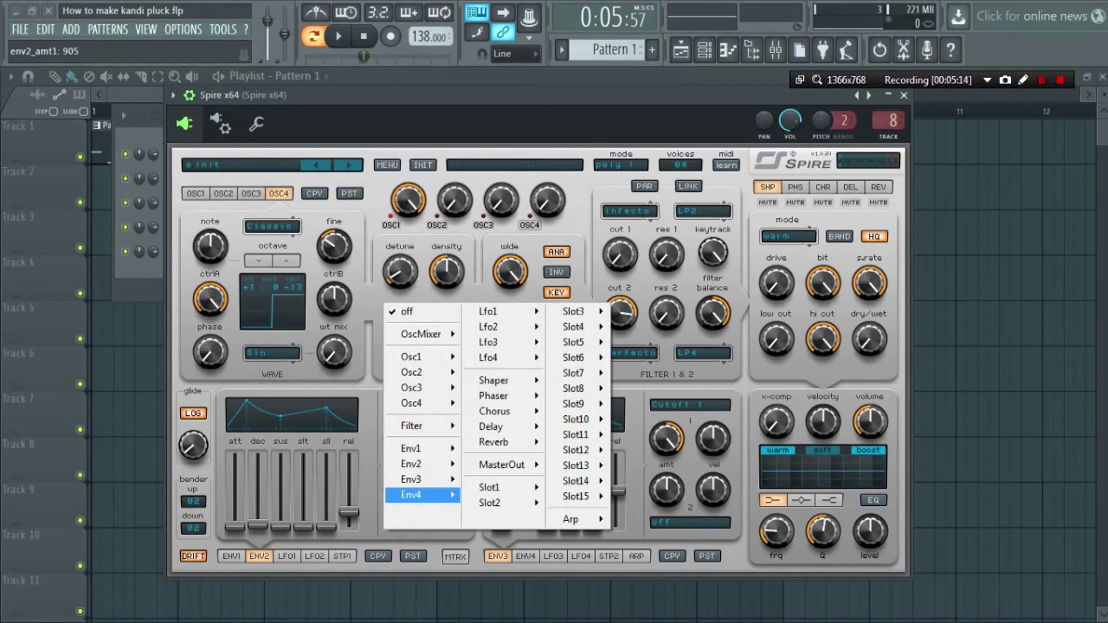
{"action": "mouse_move", "coordinate": [425, 356]}
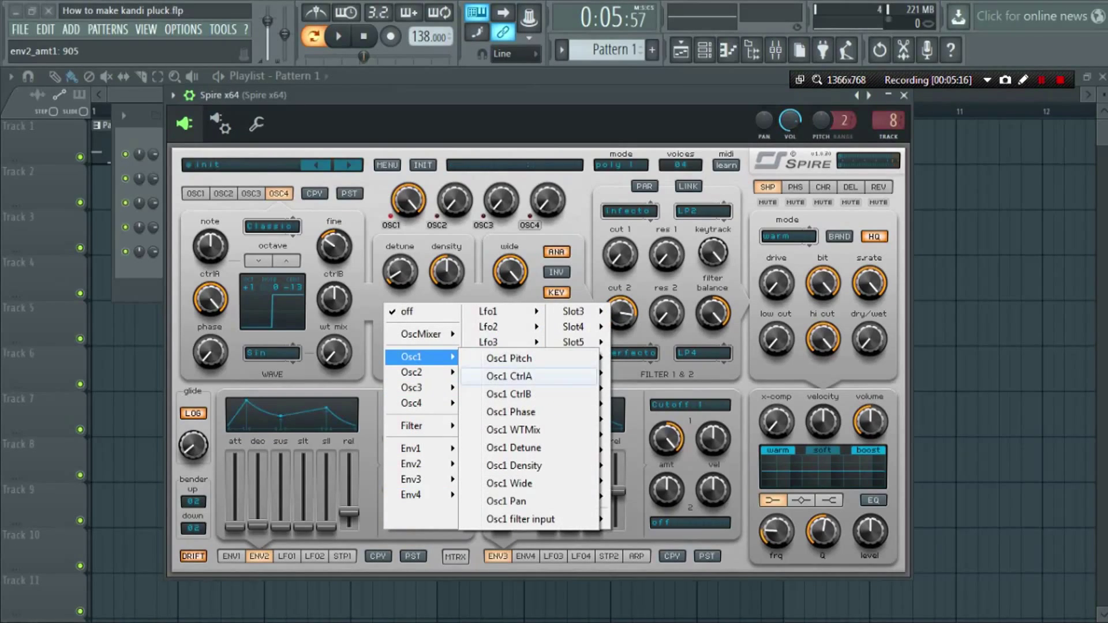
{"action": "left_click", "coordinate": [509, 358]}
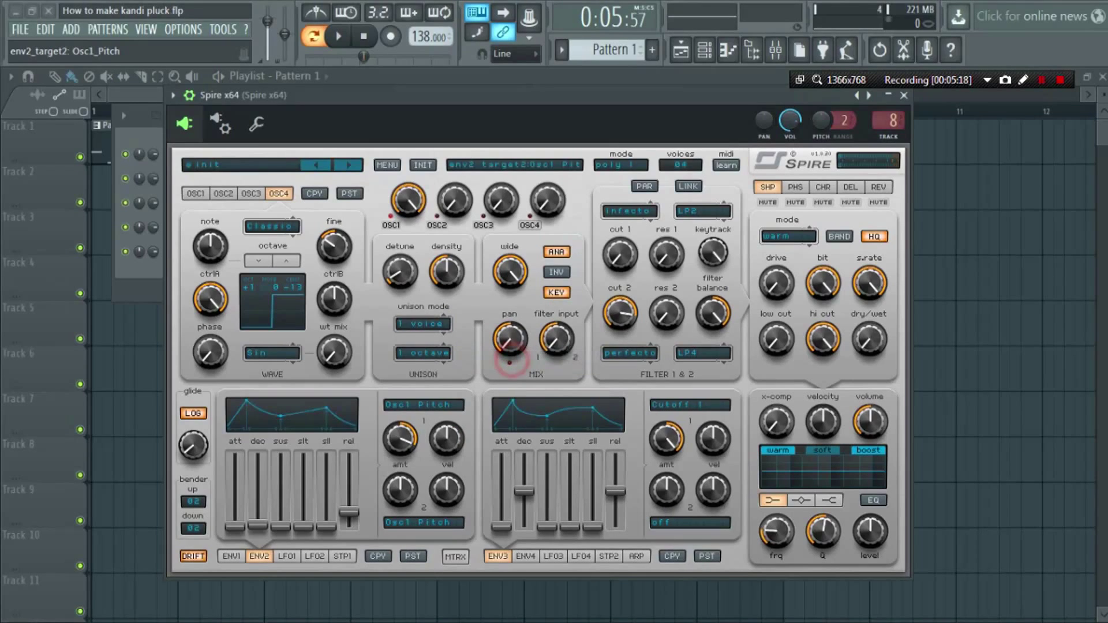
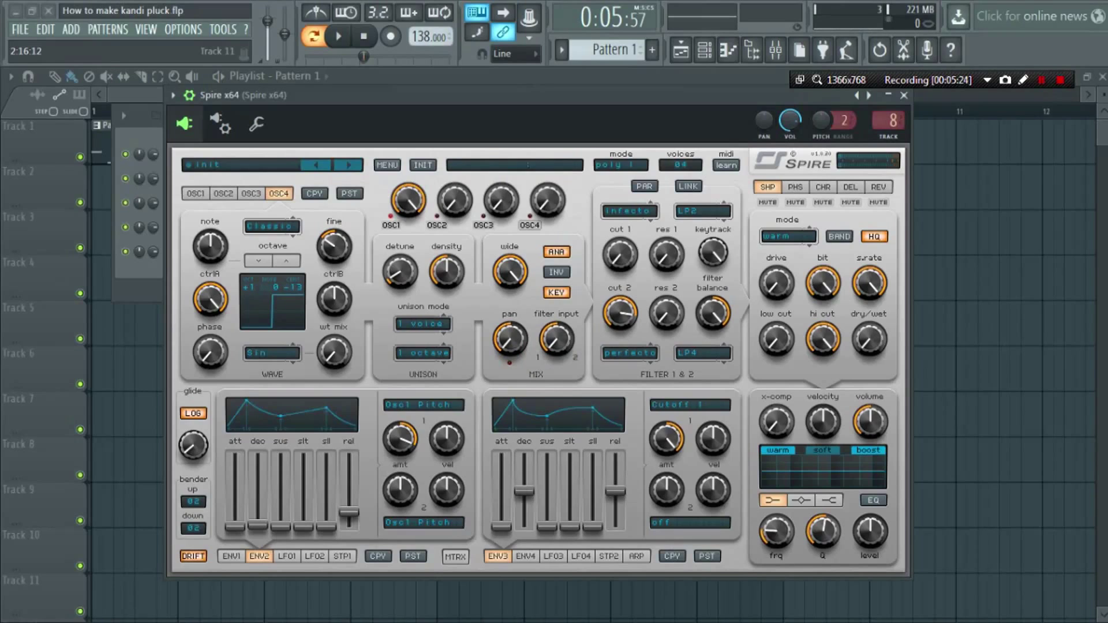
Step: Set LFO 1's fade-in to 165 and assign its first target to Osc1 Pitch with an amount of 600
{"action": "left_click", "coordinate": [287, 556]}
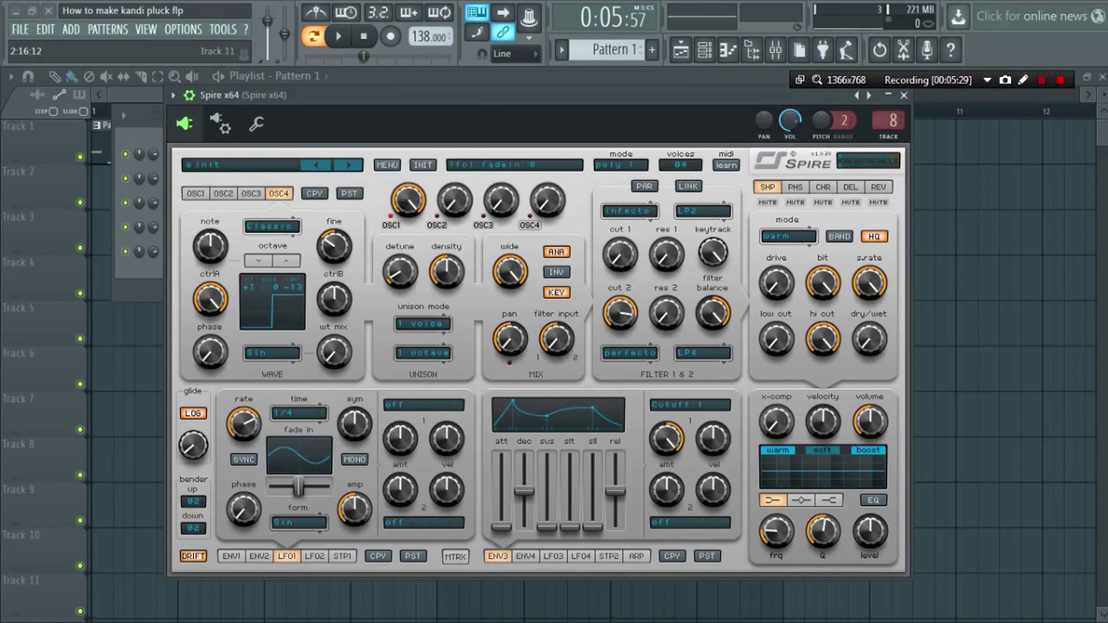
{"action": "left_click_drag", "start_coordinate": [298, 487], "coordinate": [298, 449]}
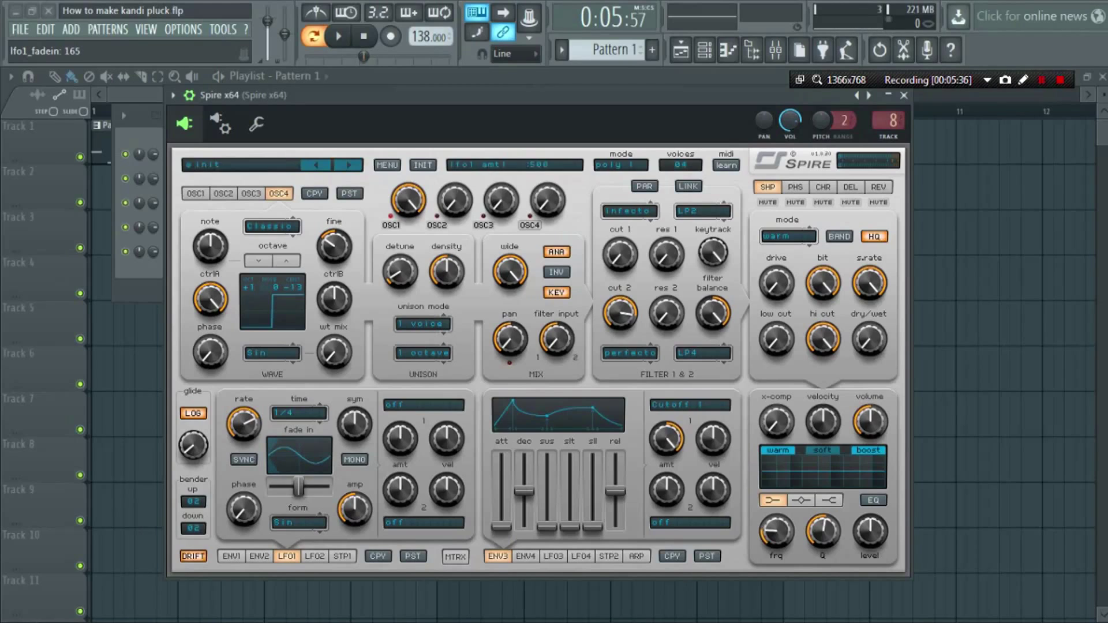
{"action": "left_click", "coordinate": [411, 404]}
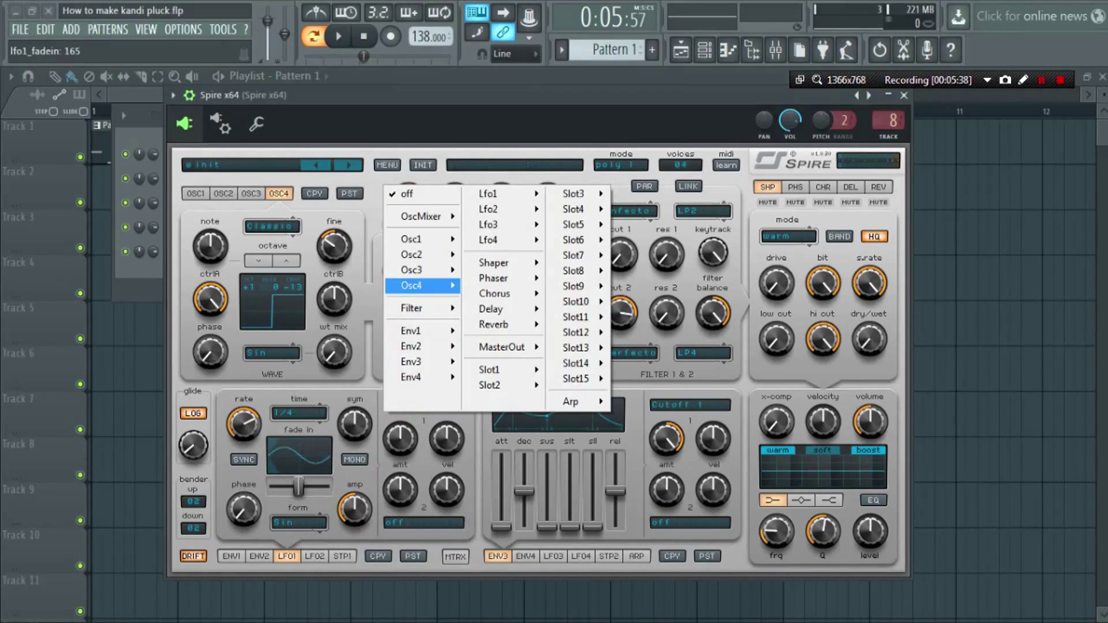
{"action": "mouse_move", "coordinate": [418, 285]}
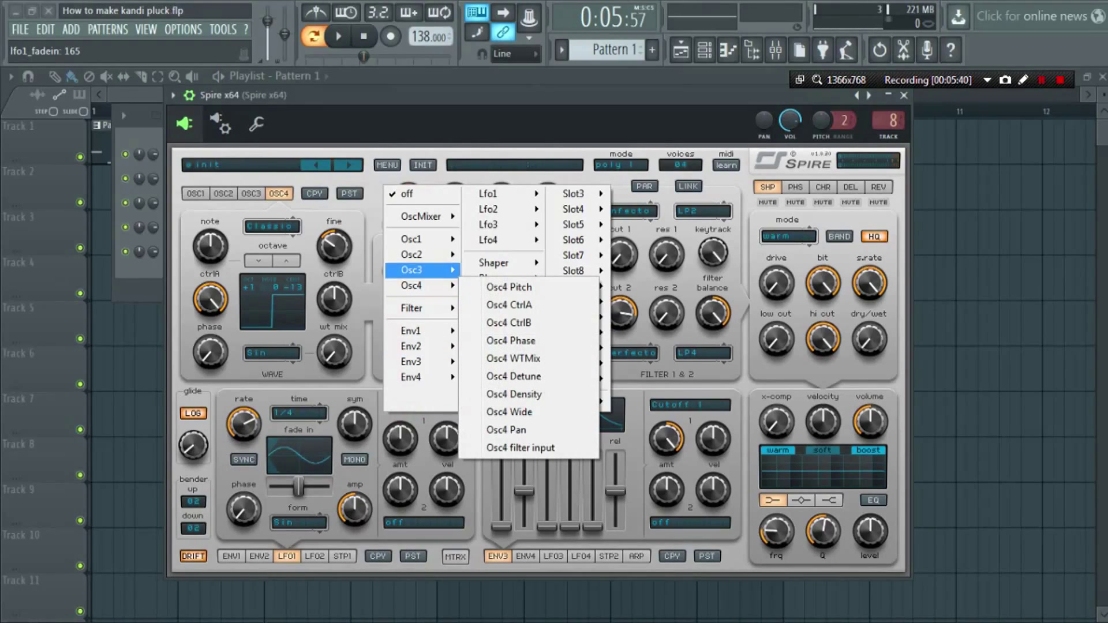
{"action": "mouse_move", "coordinate": [418, 239]}
{"action": "left_click", "coordinate": [508, 241]}
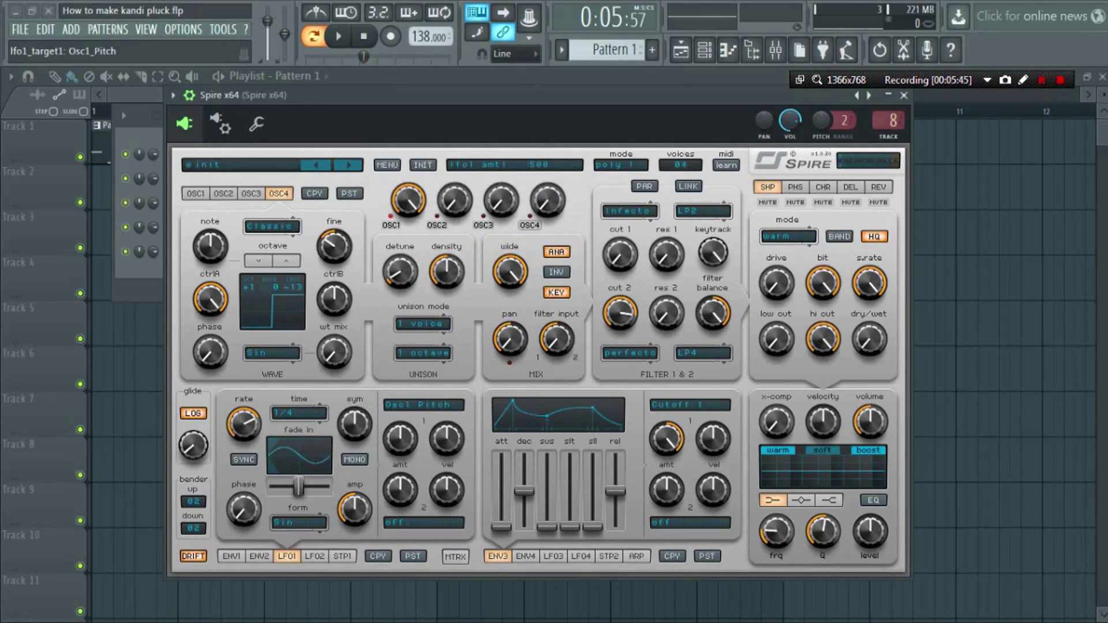
{"action": "left_click_drag", "start_coordinate": [400, 438], "coordinate": [400, 426]}
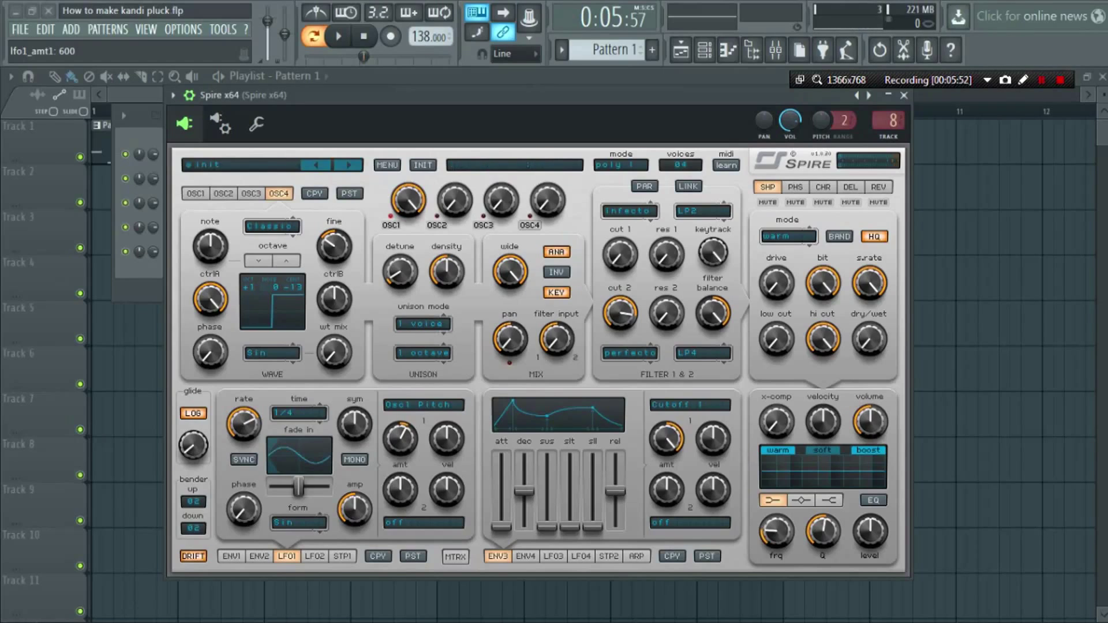
Step: Set LFO 2's rate to 345 and assign its first target to Osc3 CtrlB with an amount of 690
{"action": "left_click", "coordinate": [315, 557]}
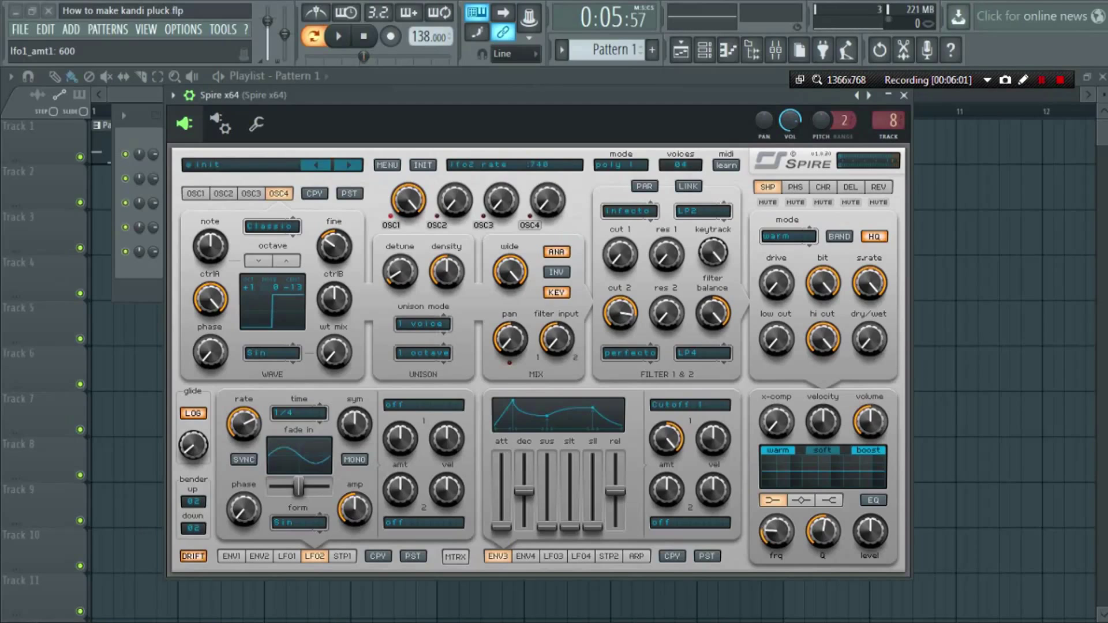
{"action": "left_click_drag", "start_coordinate": [241, 434], "coordinate": [241, 477]}
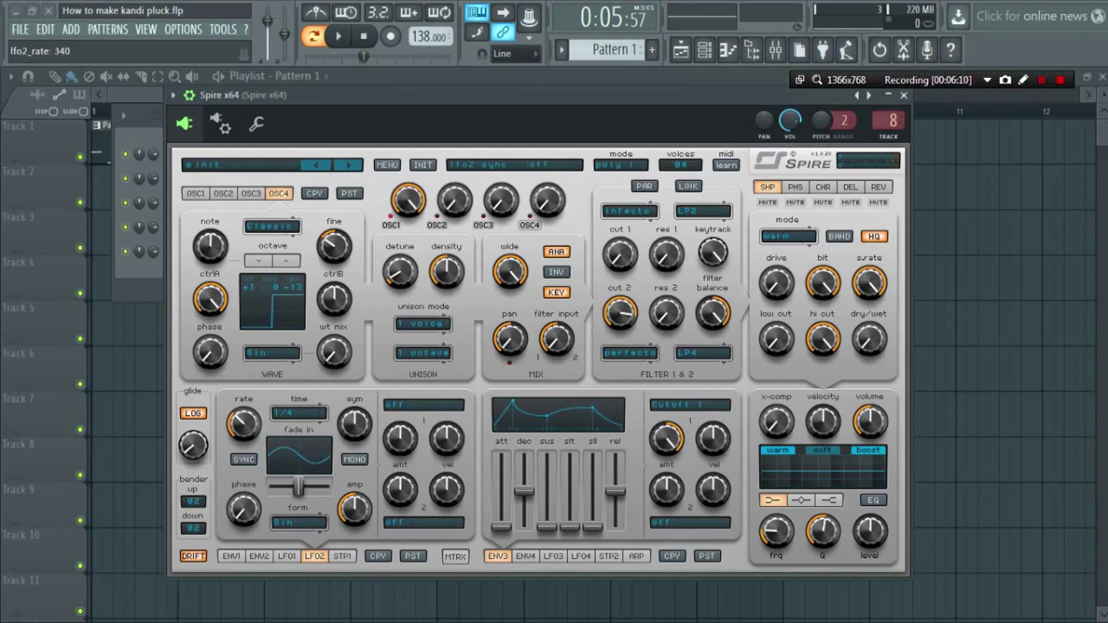
{"action": "left_click_drag", "start_coordinate": [243, 425], "coordinate": [244, 423]}
{"action": "left_click", "coordinate": [430, 404]}
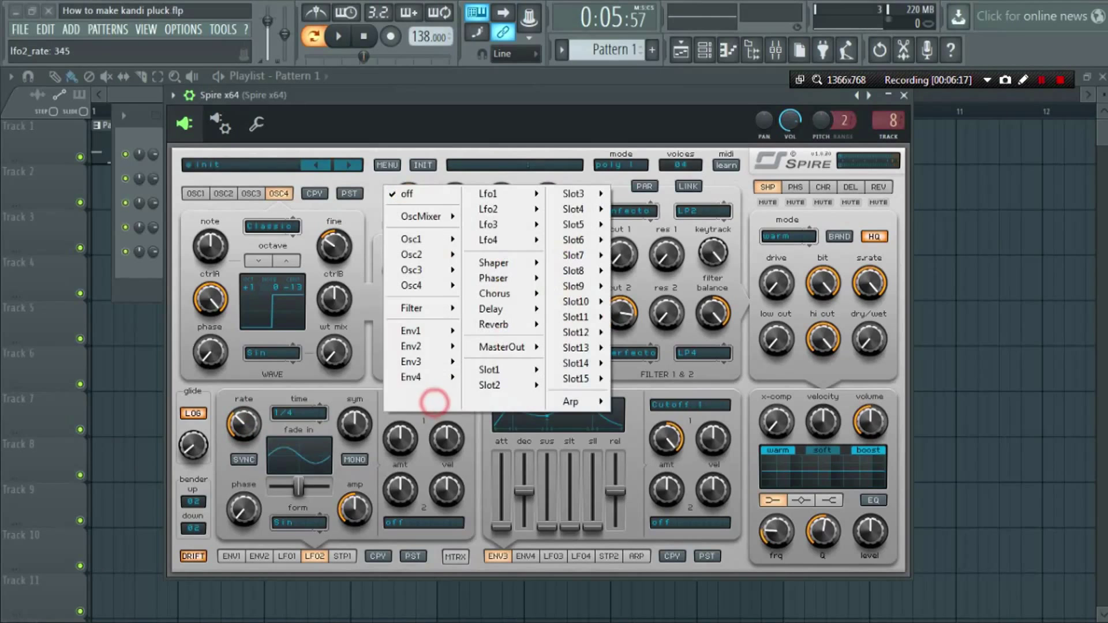
{"action": "mouse_move", "coordinate": [415, 270]}
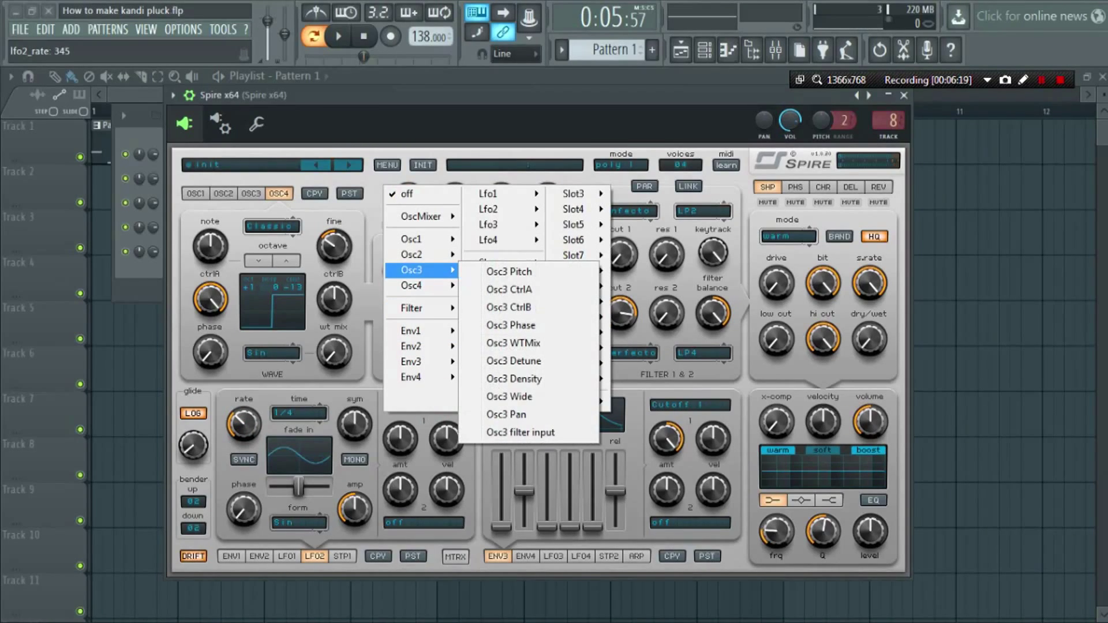
{"action": "left_click", "coordinate": [504, 305]}
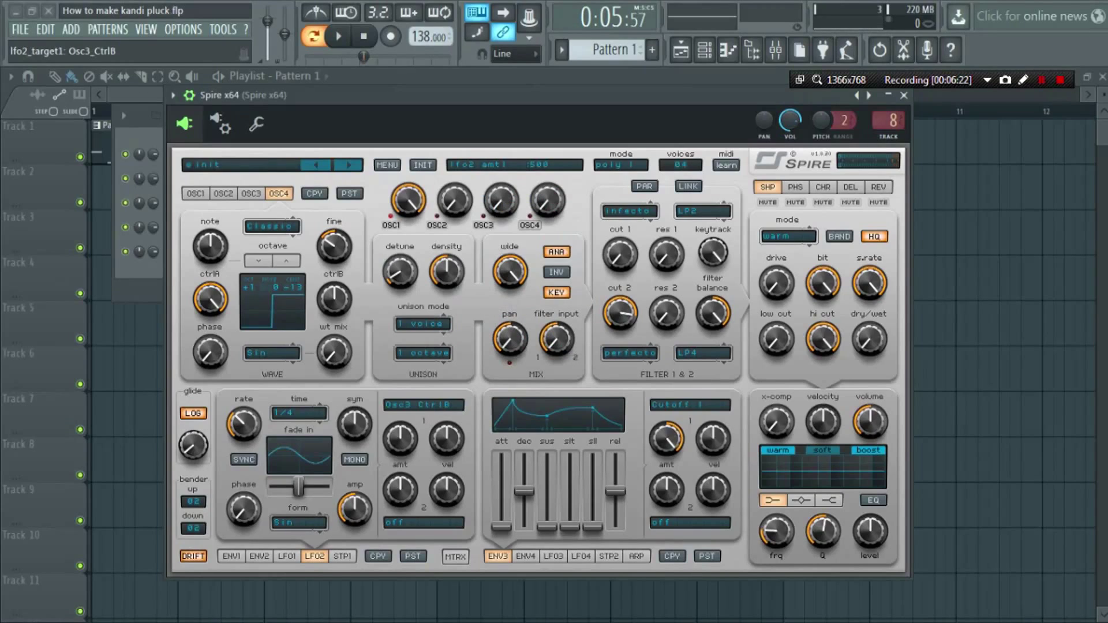
{"action": "left_click_drag", "start_coordinate": [399, 439], "coordinate": [400, 404]}
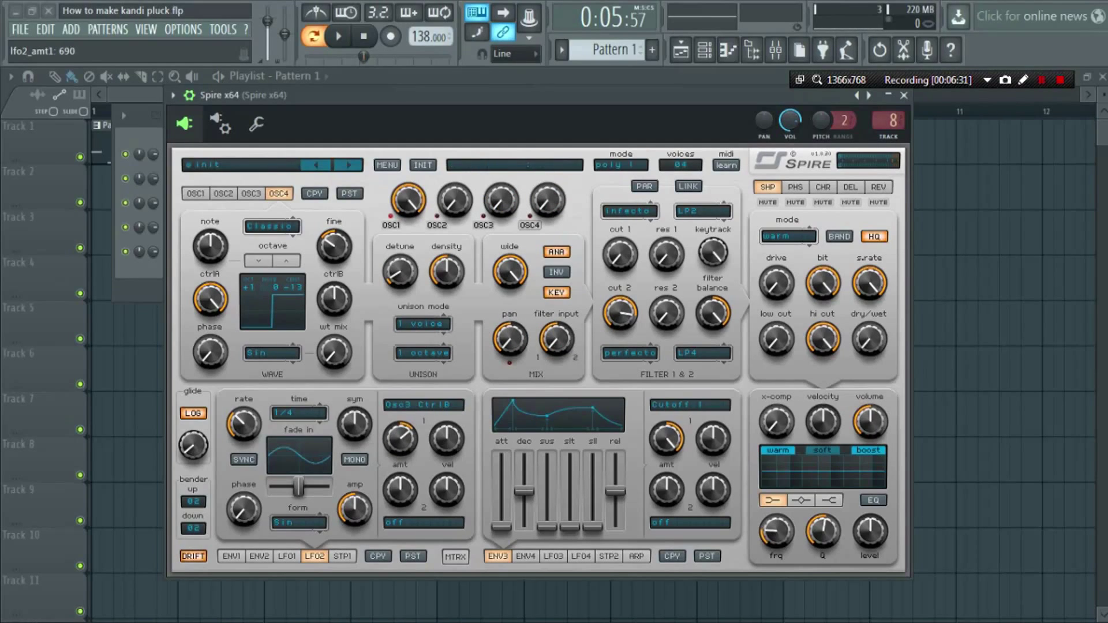
Step: Assign LFO 2's second target to Osc4 CtrlB with an amount of 260
{"action": "left_click", "coordinate": [416, 523]}
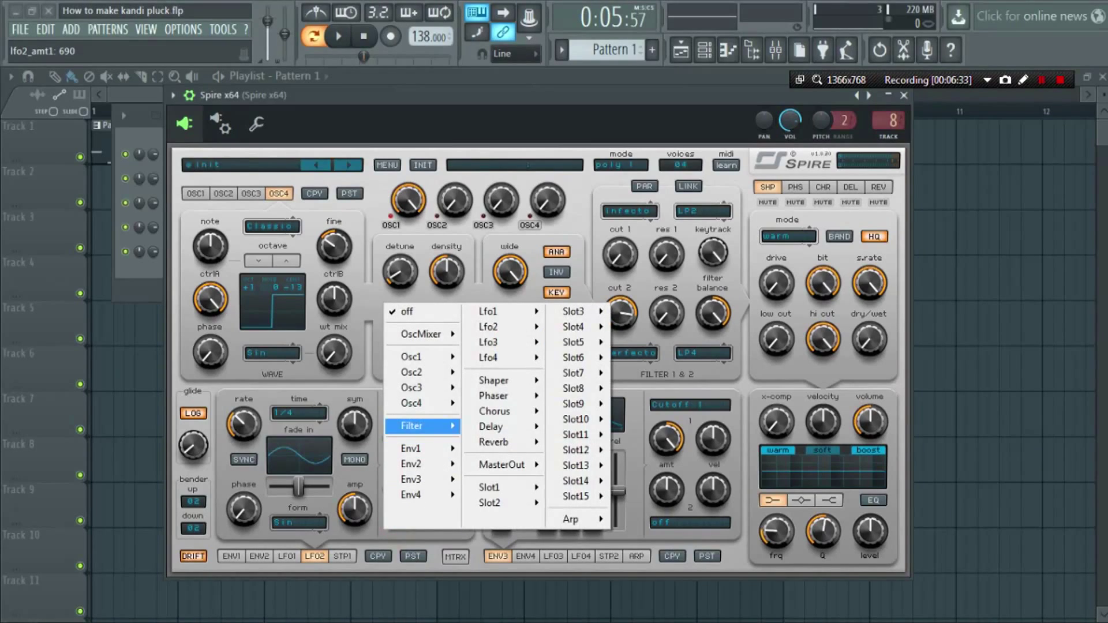
{"action": "mouse_move", "coordinate": [422, 403]}
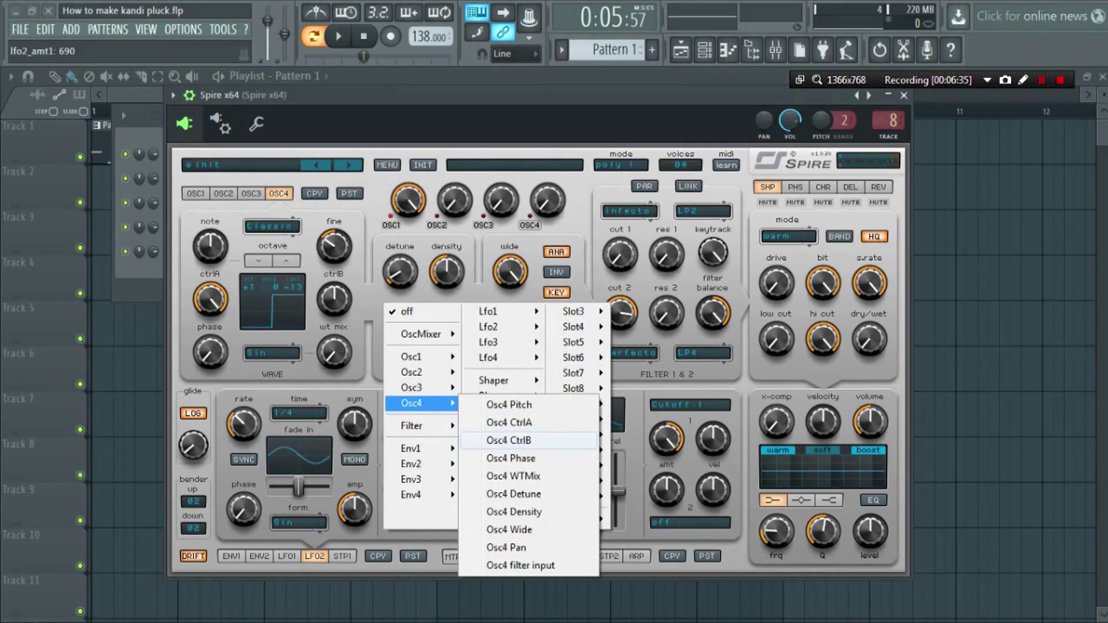
{"action": "left_click", "coordinate": [500, 441]}
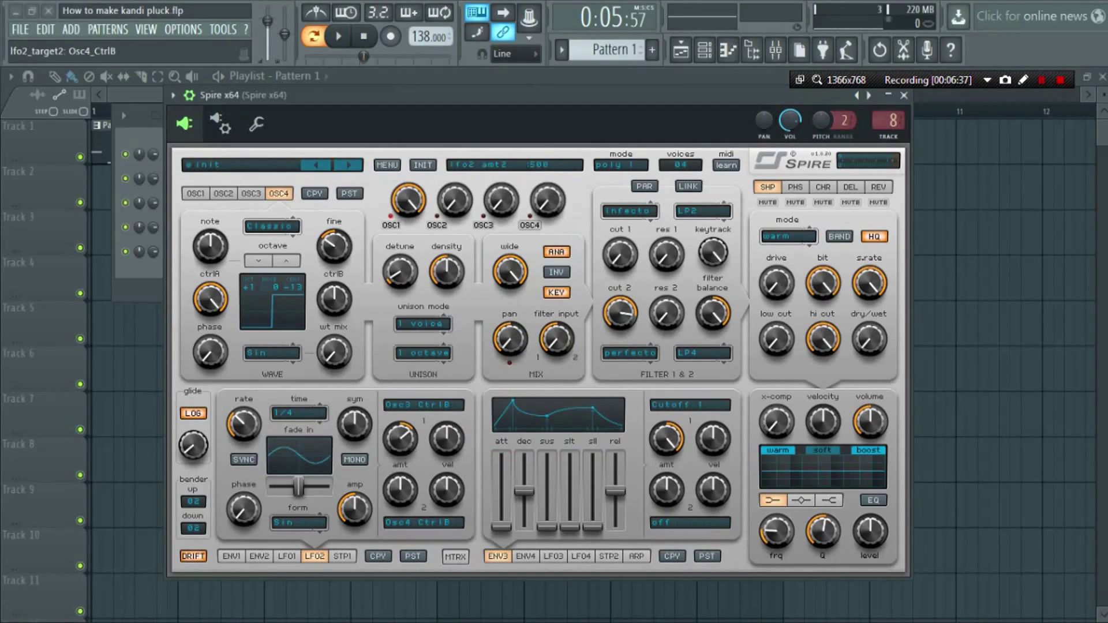
{"action": "left_click_drag", "start_coordinate": [400, 489], "coordinate": [400, 511]}
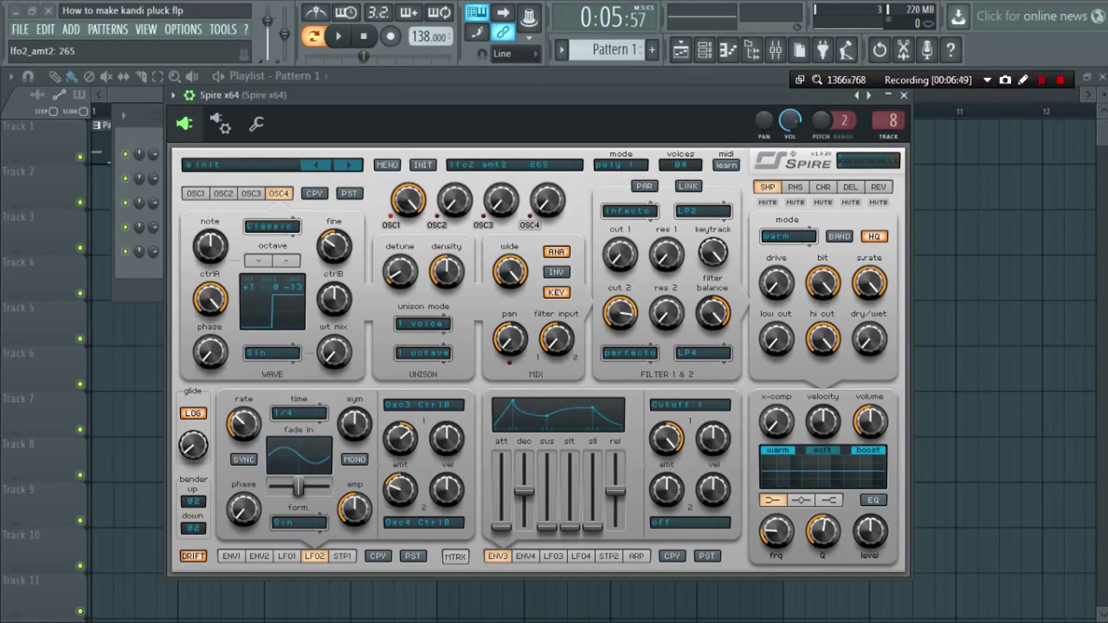
{"action": "left_click_drag", "start_coordinate": [400, 490], "coordinate": [400, 489]}
Step: Set stepper 1's time to 1/4 and its mode to free
{"action": "left_click", "coordinate": [343, 556]}
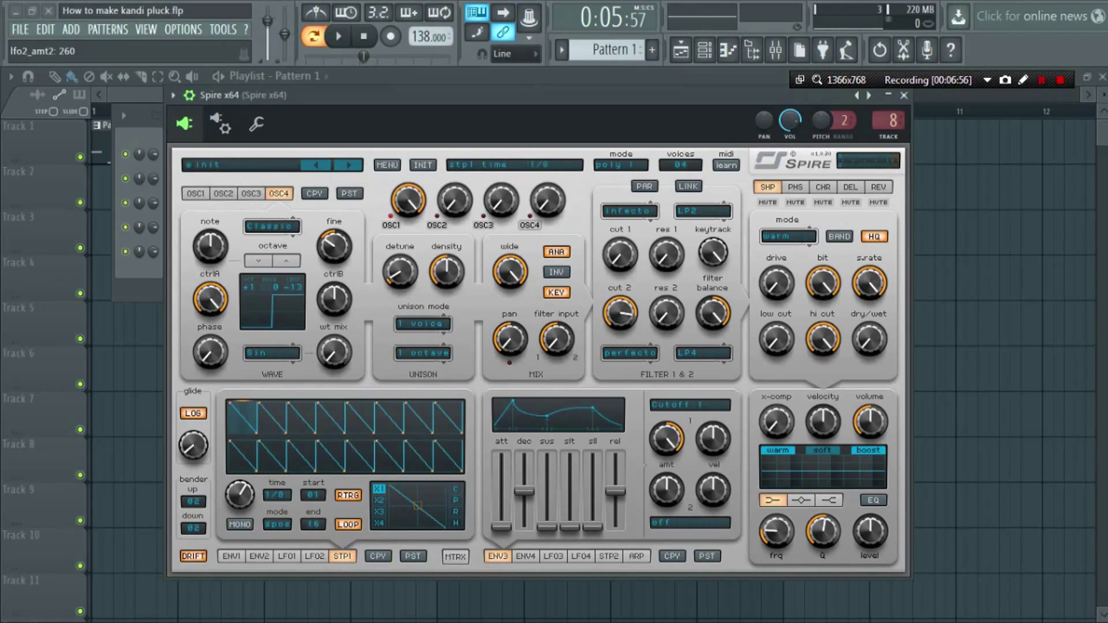
{"action": "left_click_drag", "start_coordinate": [240, 495], "coordinate": [240, 473]}
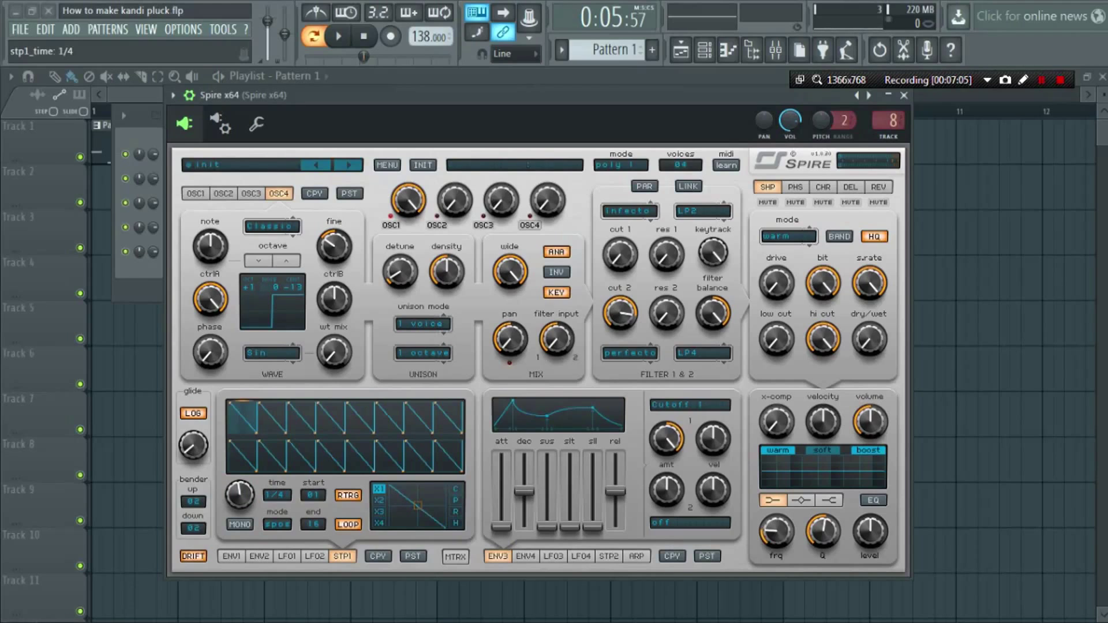
{"action": "left_click", "coordinate": [274, 495]}
{"action": "left_click", "coordinate": [330, 558]}
{"action": "left_click", "coordinate": [277, 524]}
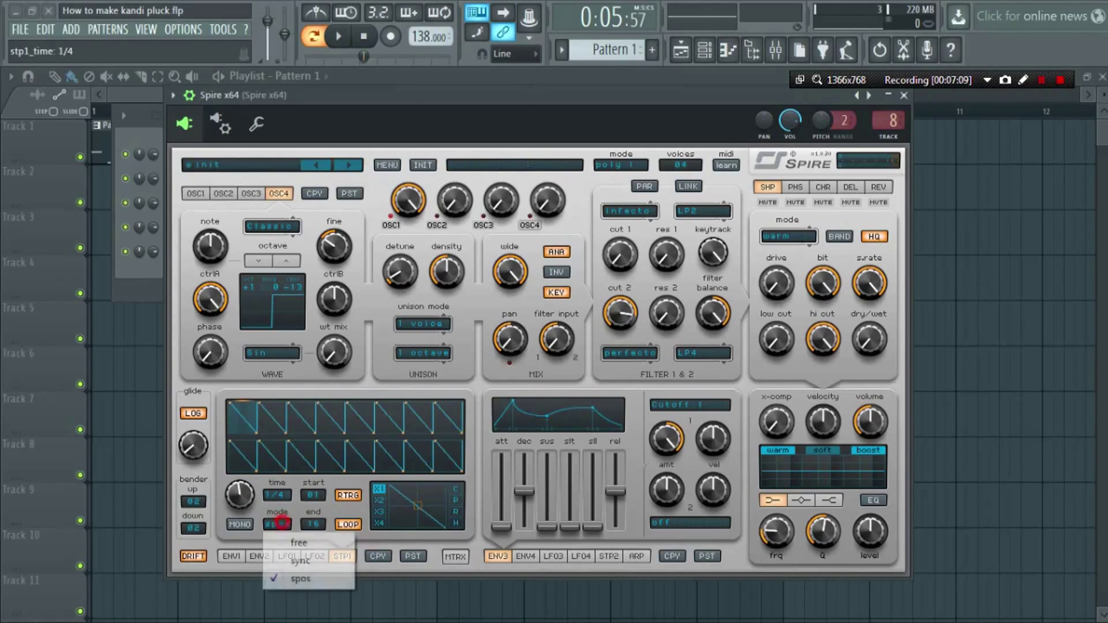
{"action": "left_click", "coordinate": [298, 540]}
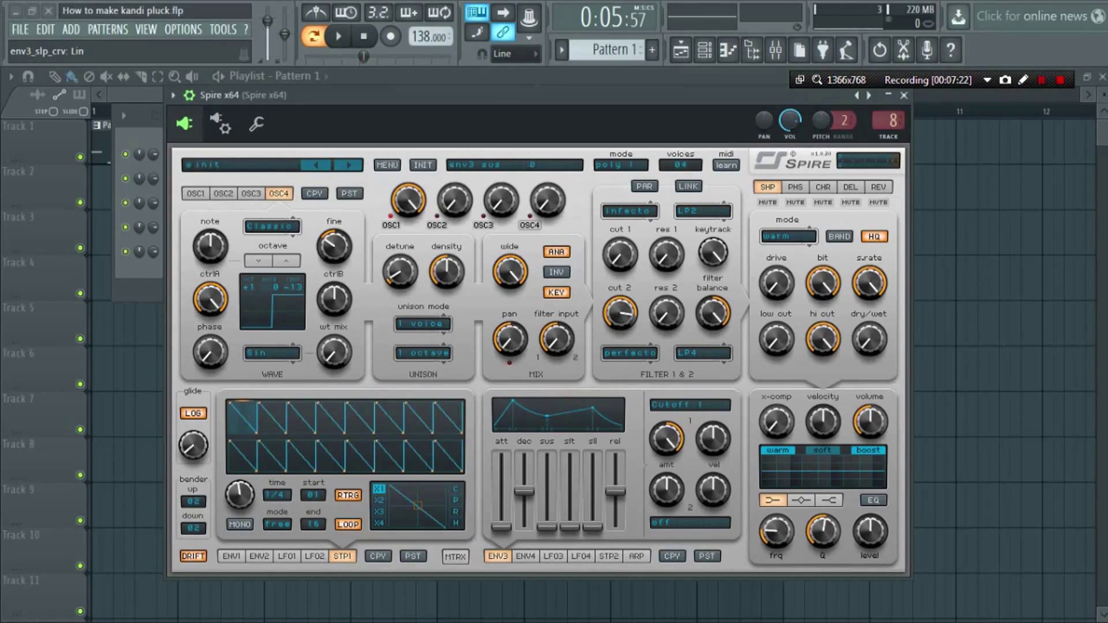
Step: Set envelope 3's sustain to 506 and check envelope 4 before returning to envelope 3
{"action": "left_click_drag", "start_coordinate": [547, 527], "coordinate": [546, 491]}
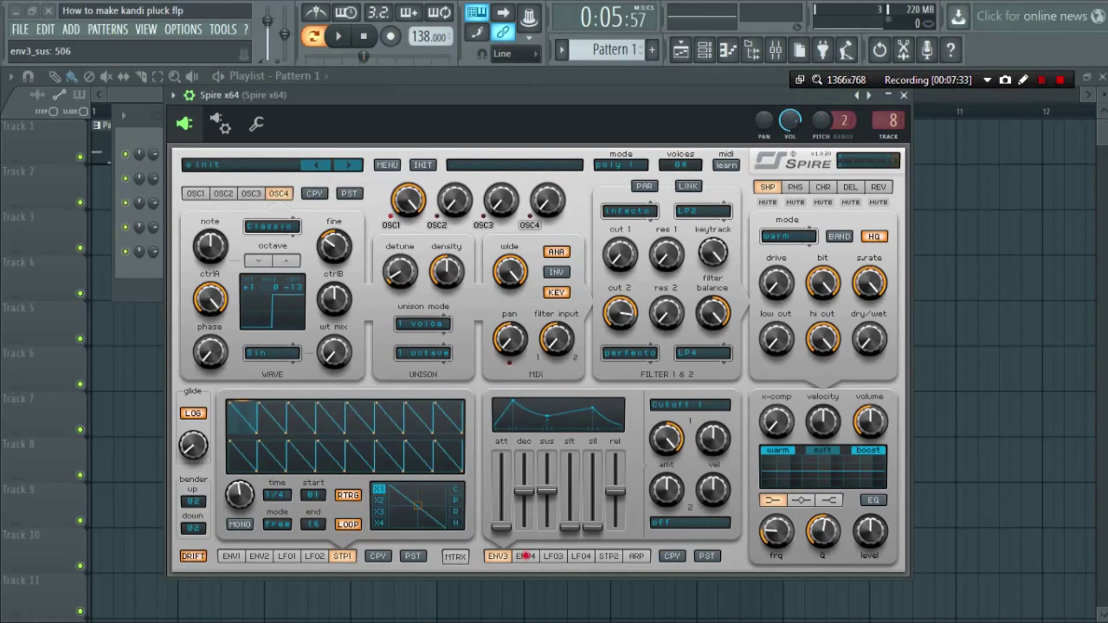
{"action": "left_click", "coordinate": [525, 556]}
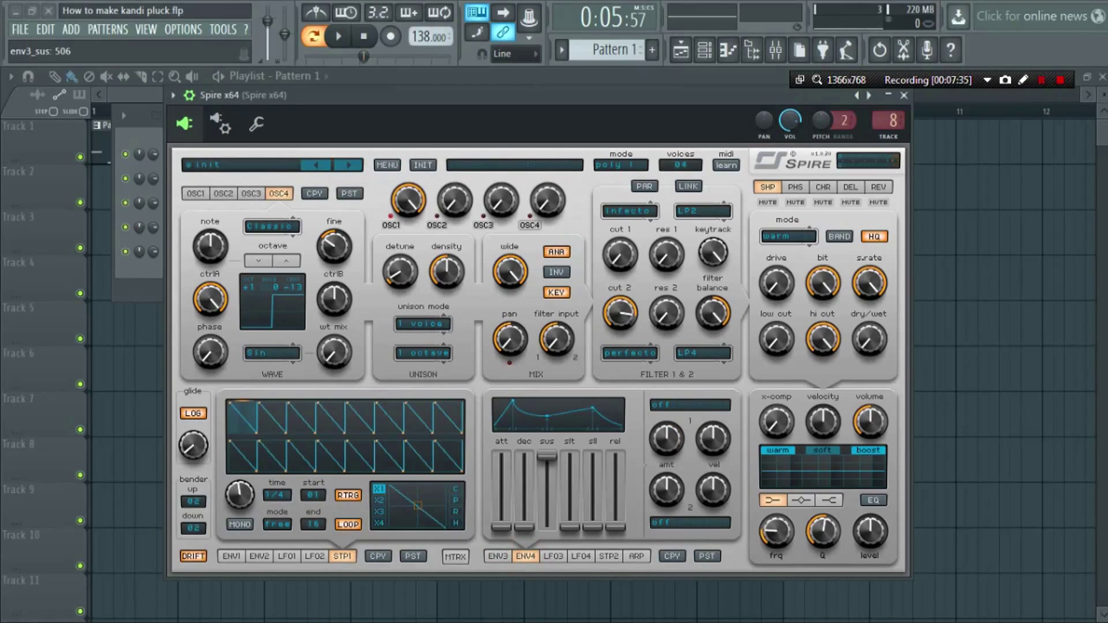
{"action": "left_click", "coordinate": [497, 556]}
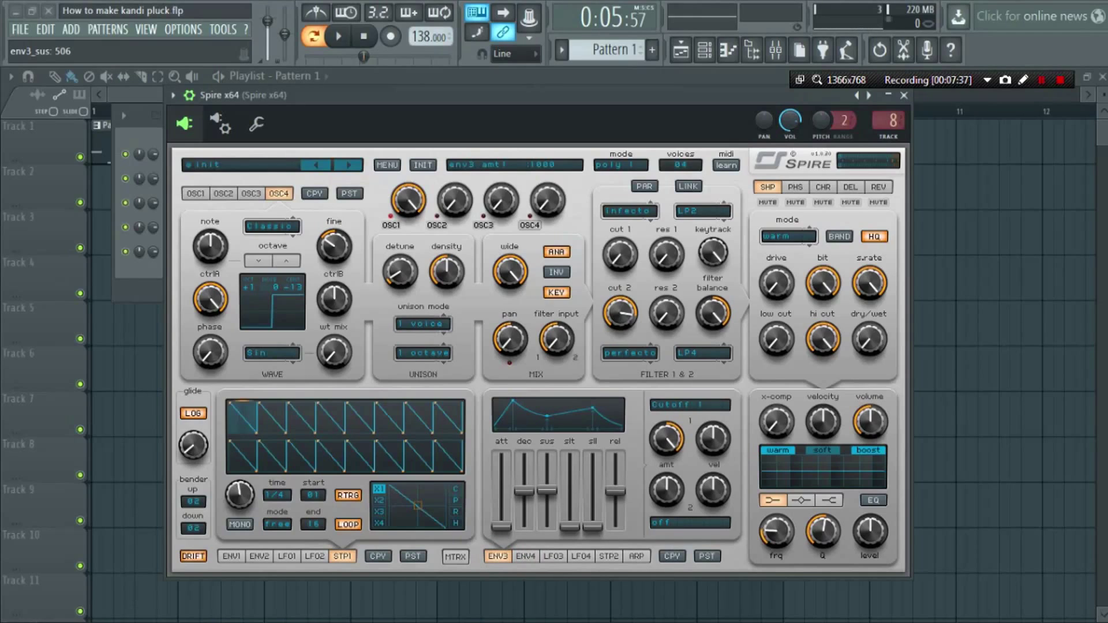
Step: Set envelope 3's Cutoff 1 modulation amount to 845
{"action": "left_click_drag", "start_coordinate": [666, 438], "coordinate": [666, 456]}
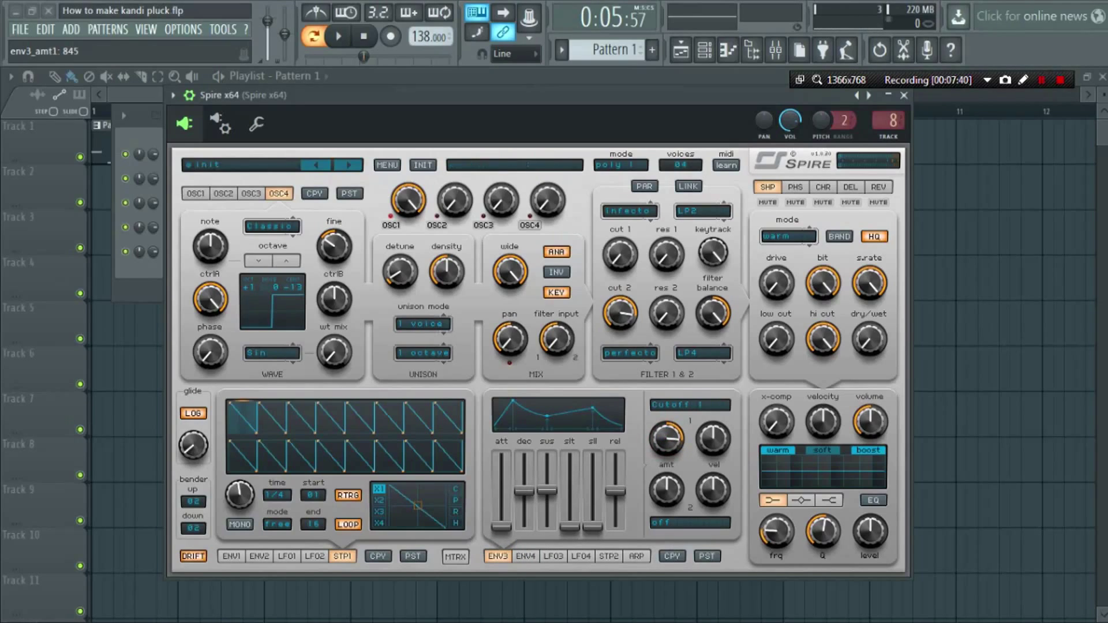
Step: Set LFO 3's rate to 500 and LFO 4's rate to 495
{"action": "left_click", "coordinate": [553, 556]}
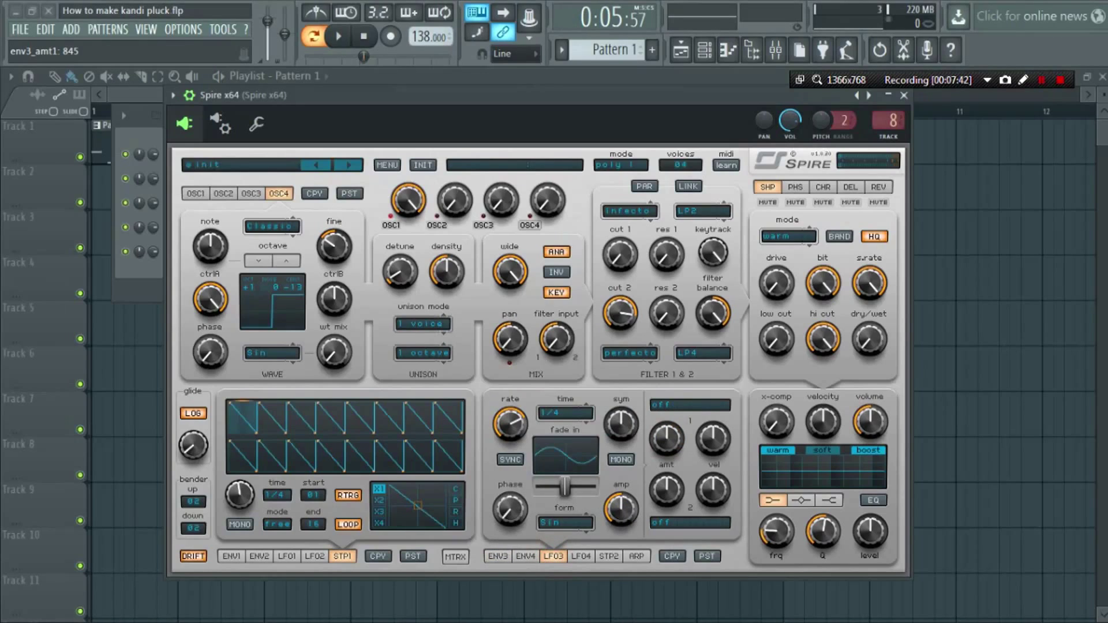
{"action": "mouse_move", "coordinate": [565, 487]}
{"action": "left_click_drag", "start_coordinate": [510, 423], "coordinate": [510, 440]}
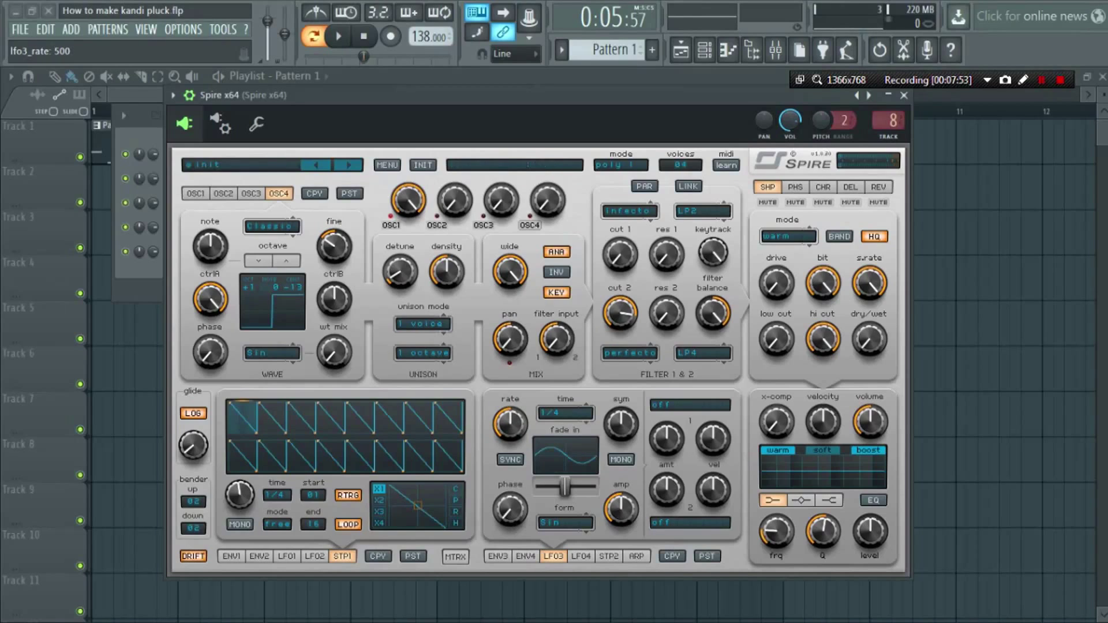
{"action": "left_click", "coordinate": [580, 555]}
{"action": "left_click_drag", "start_coordinate": [510, 423], "coordinate": [510, 435]}
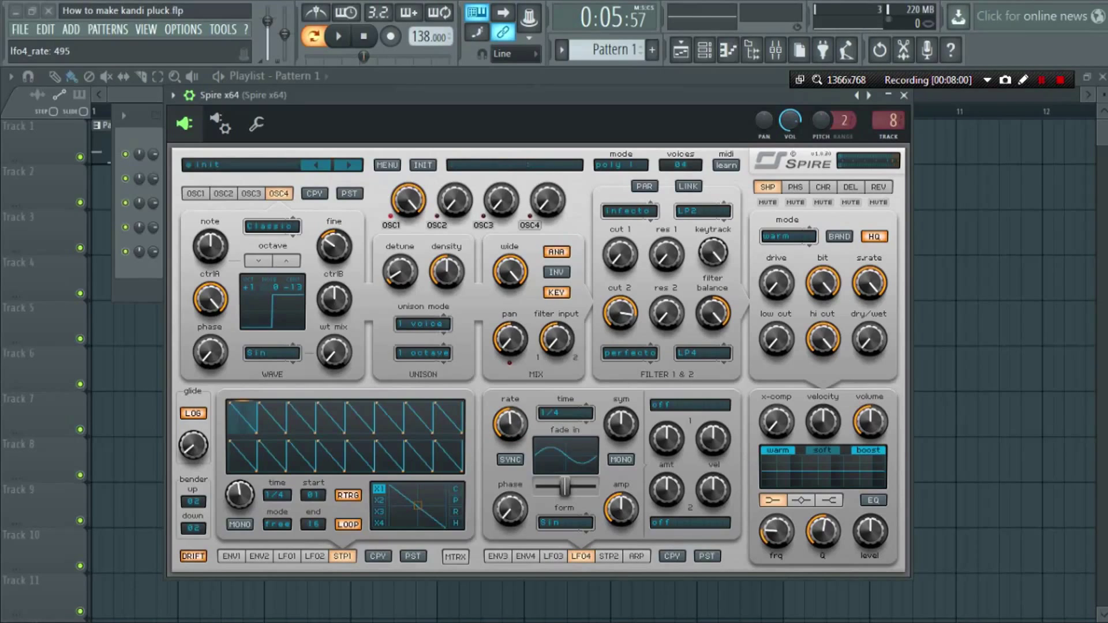
Step: Set stepper 2's time to 1/4 and its mode to free
{"action": "left_click", "coordinate": [609, 556]}
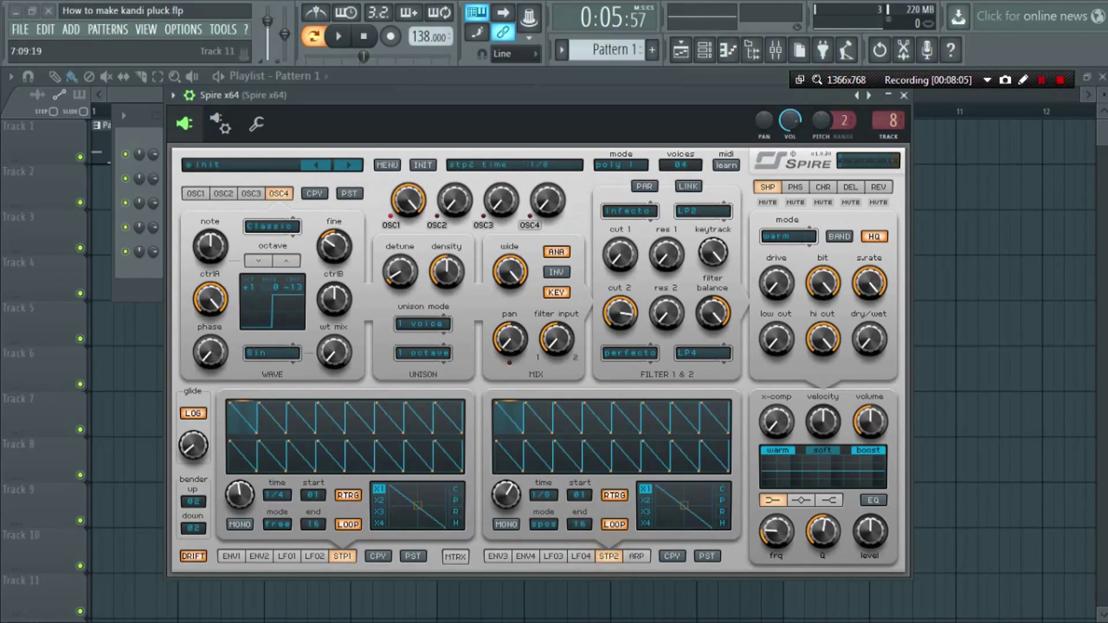
{"action": "left_click", "coordinate": [543, 495]}
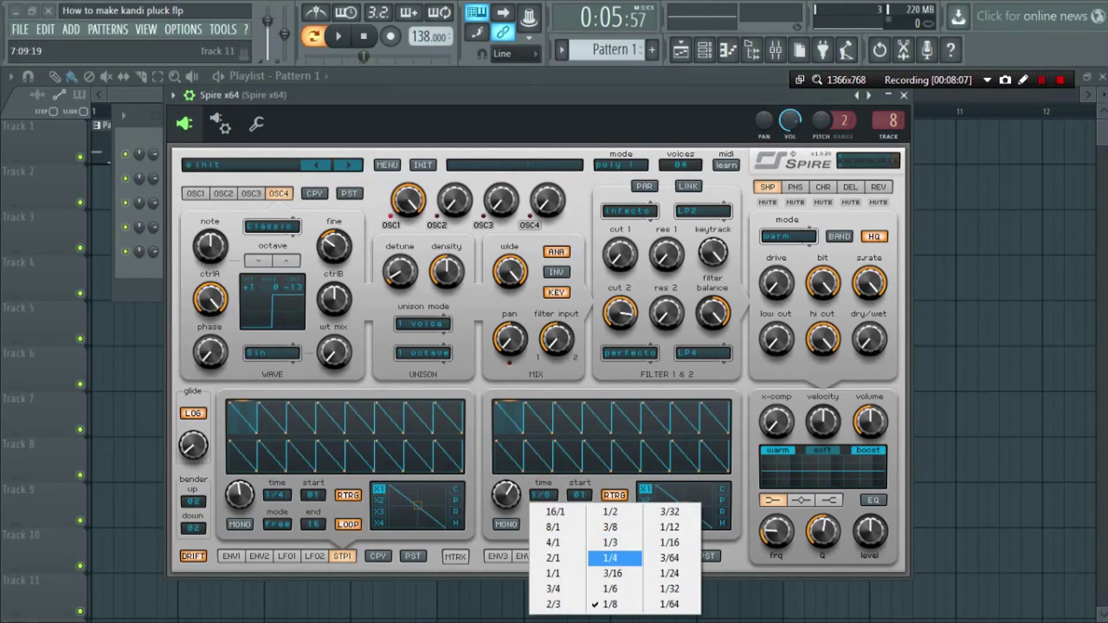
{"action": "left_click", "coordinate": [610, 558]}
{"action": "left_click", "coordinate": [543, 524]}
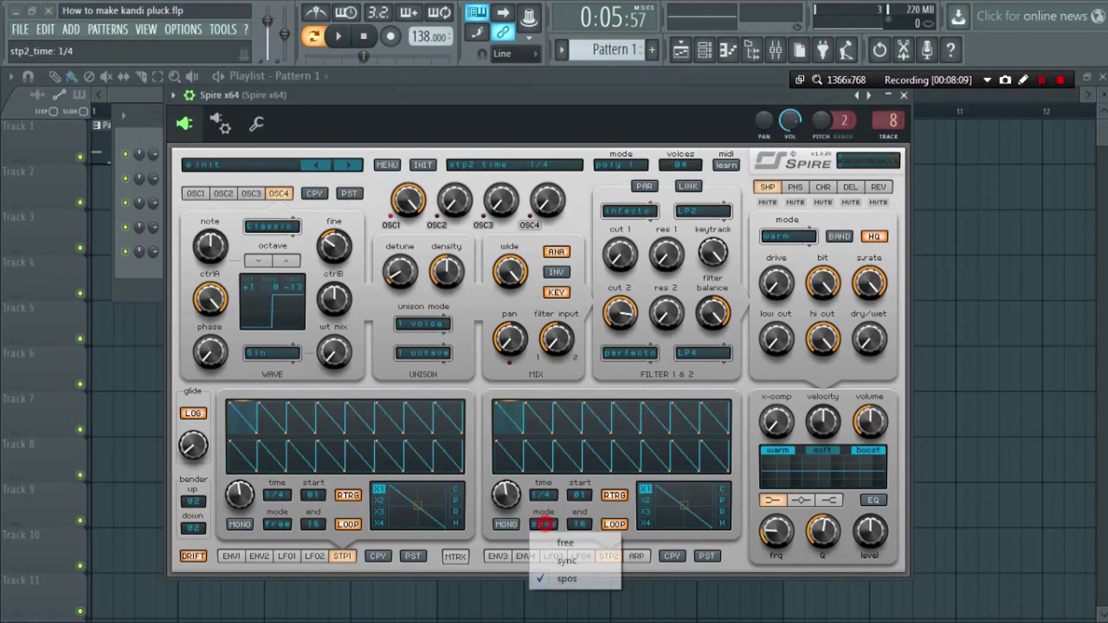
{"action": "left_click", "coordinate": [566, 543]}
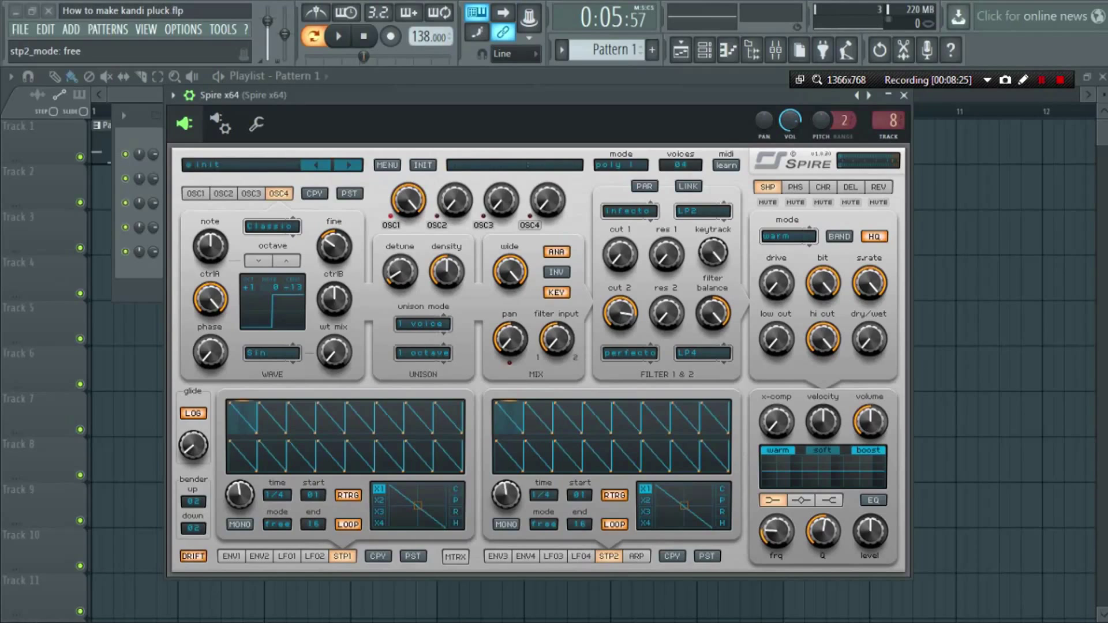
Step: Set the phaser's frequency to 480 and the chorus mode to 06
{"action": "left_click", "coordinate": [795, 186]}
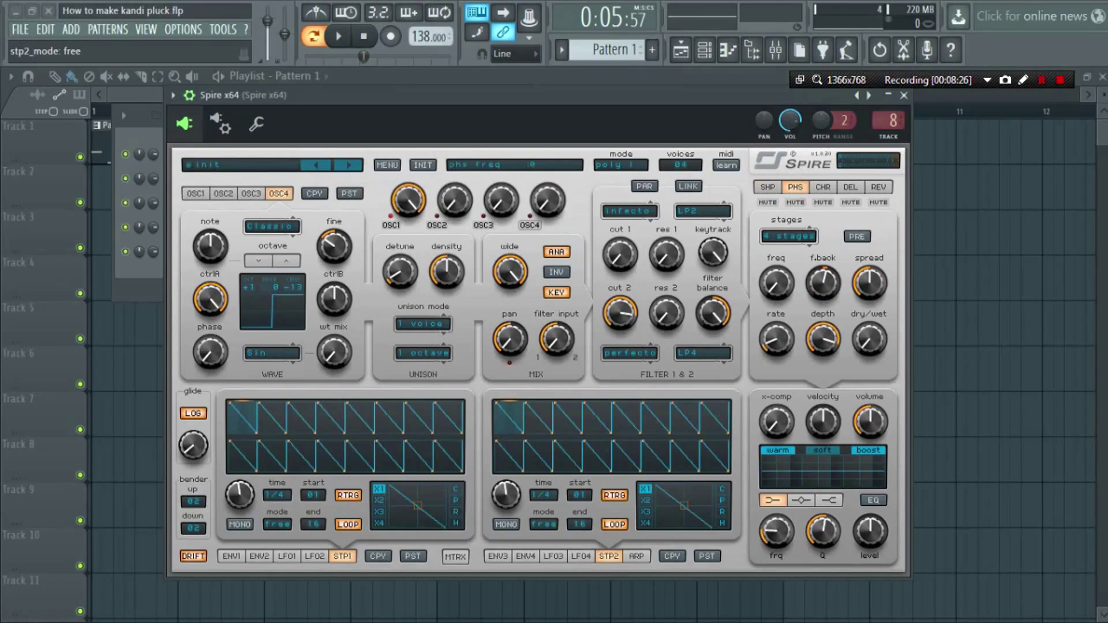
{"action": "left_click_drag", "start_coordinate": [776, 283], "coordinate": [776, 232]}
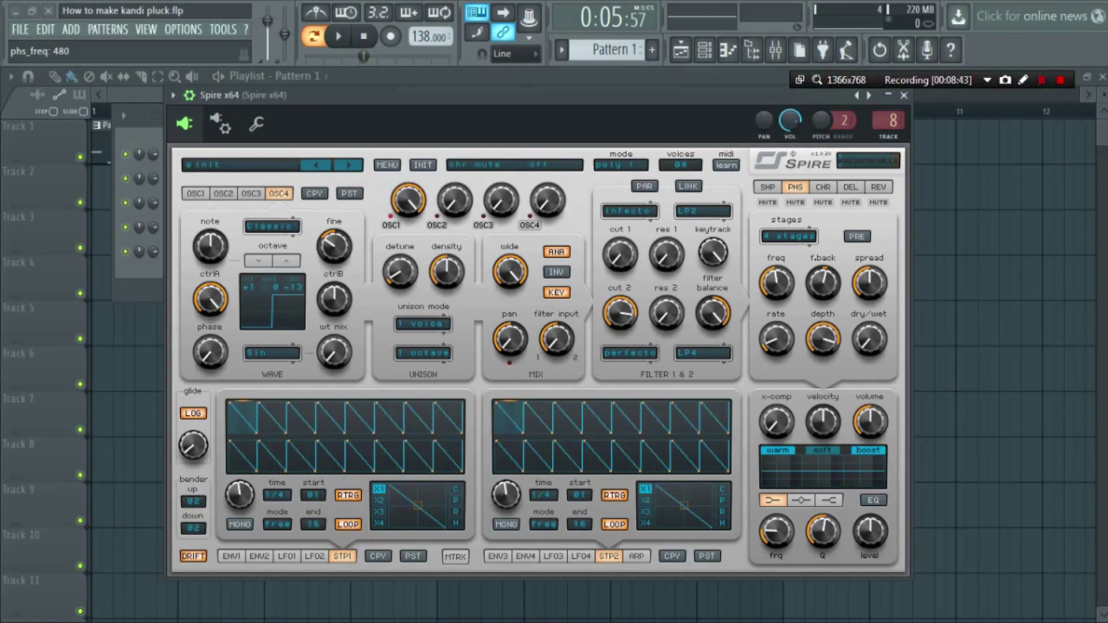
{"action": "left_click", "coordinate": [823, 187]}
{"action": "left_click", "coordinate": [823, 244]}
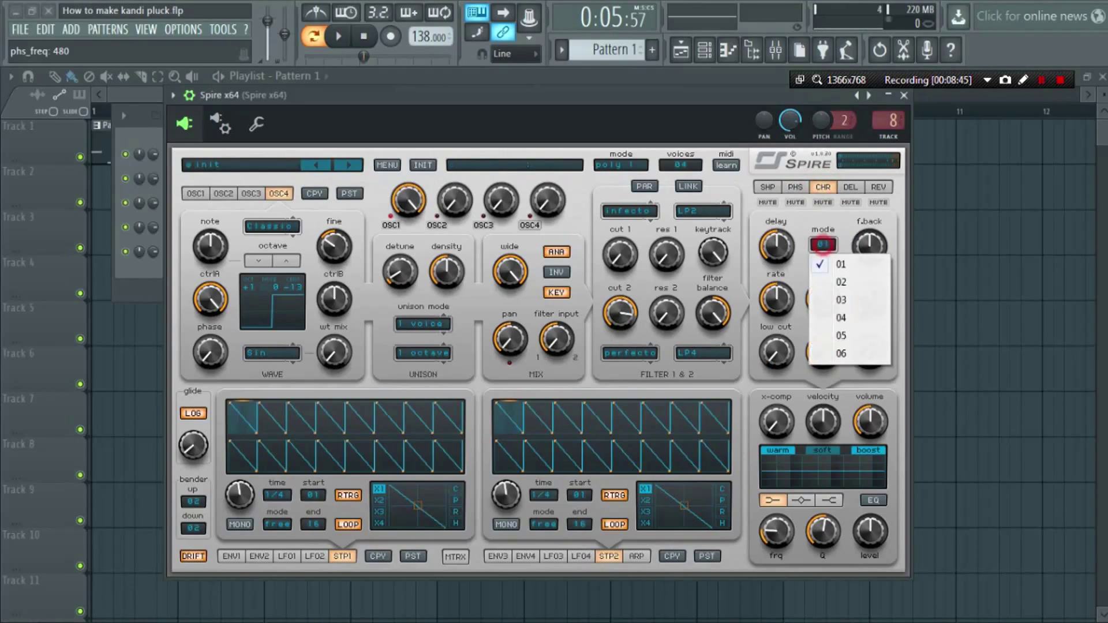
{"action": "left_click", "coordinate": [845, 353]}
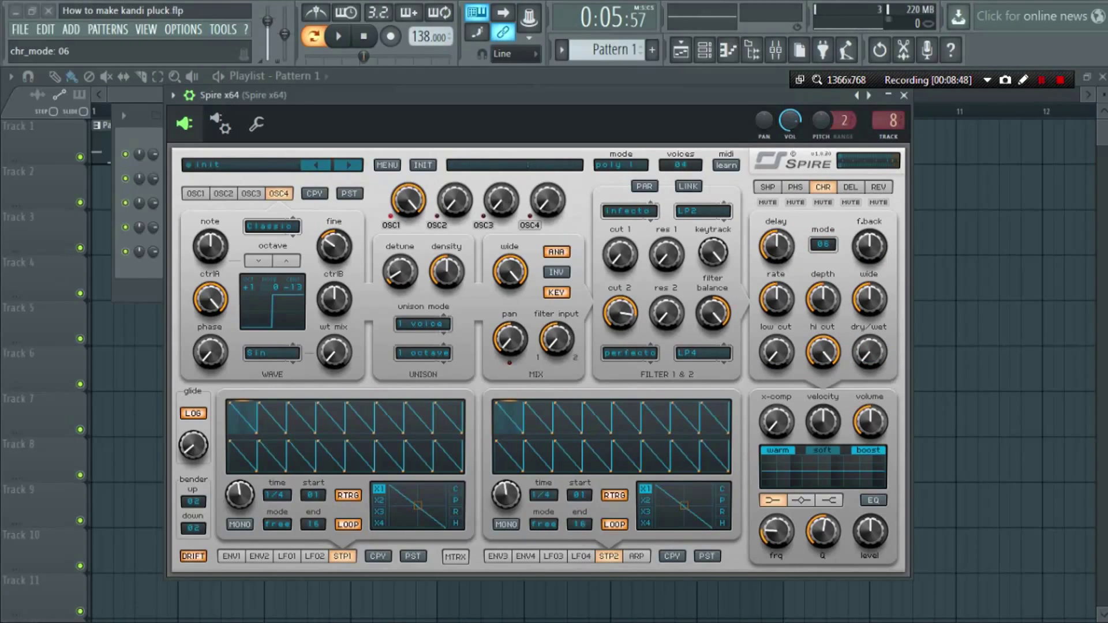
Step: Set the delay effect's left time to 1/4, turn its rate fully down and raise its feedback slightly
{"action": "left_click", "coordinate": [850, 187]}
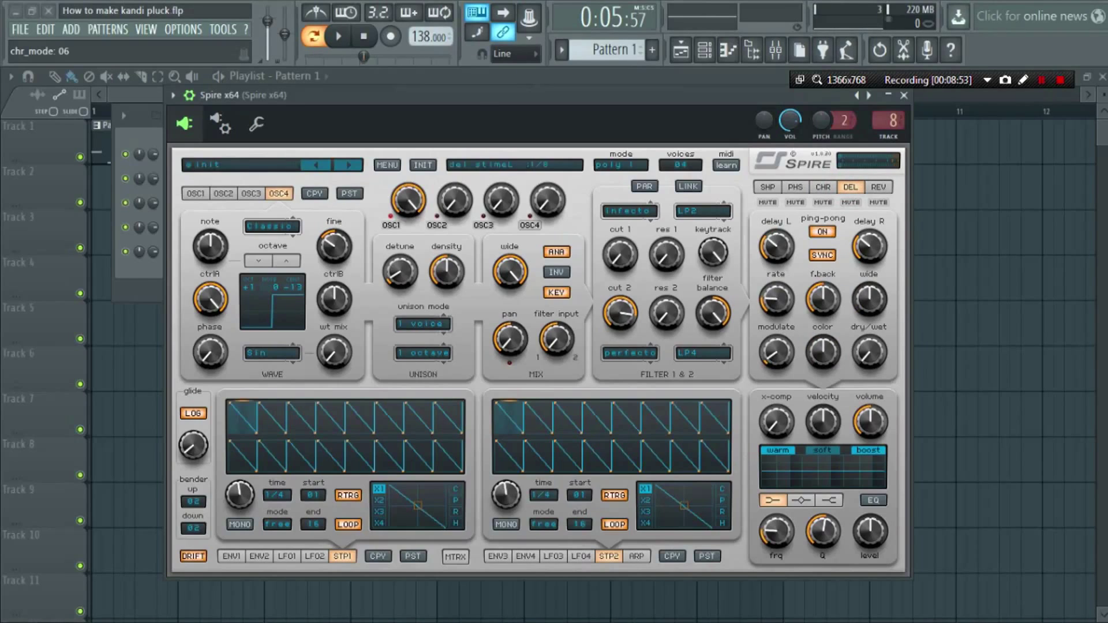
{"action": "left_click_drag", "start_coordinate": [776, 245], "coordinate": [776, 237]}
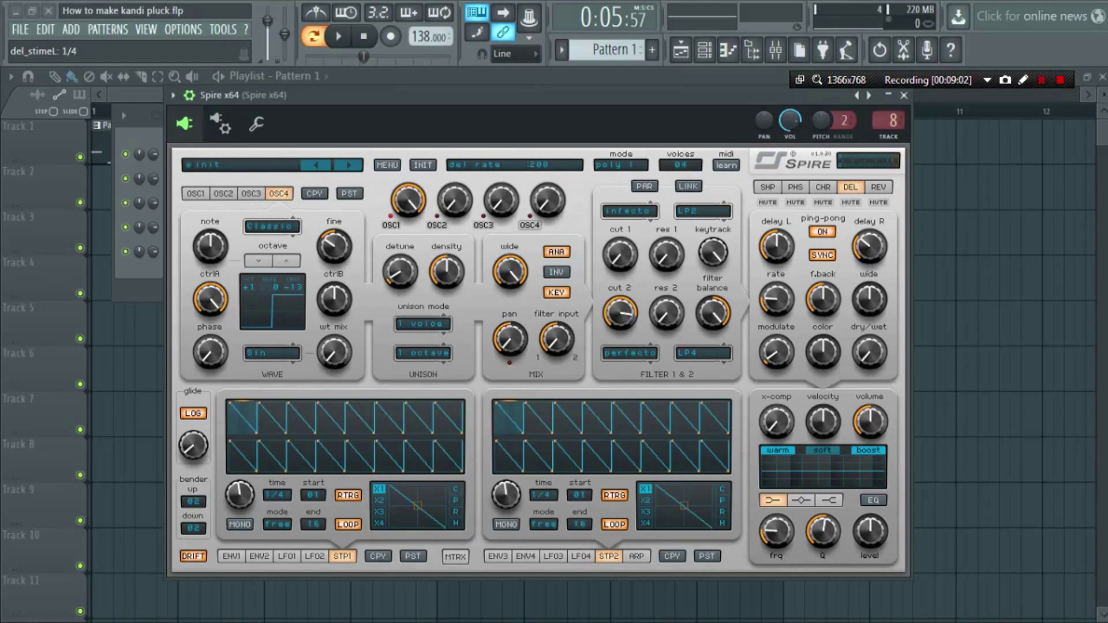
{"action": "left_click_drag", "start_coordinate": [777, 304], "coordinate": [777, 349]}
{"action": "left_click_drag", "start_coordinate": [823, 299], "coordinate": [826, 281]}
Step: Set the delay effect's wide to 720, lower its color and set its dry/wet to 270
{"action": "left_click", "coordinate": [865, 299]}
{"action": "left_click_drag", "start_coordinate": [866, 299], "coordinate": [866, 277]}
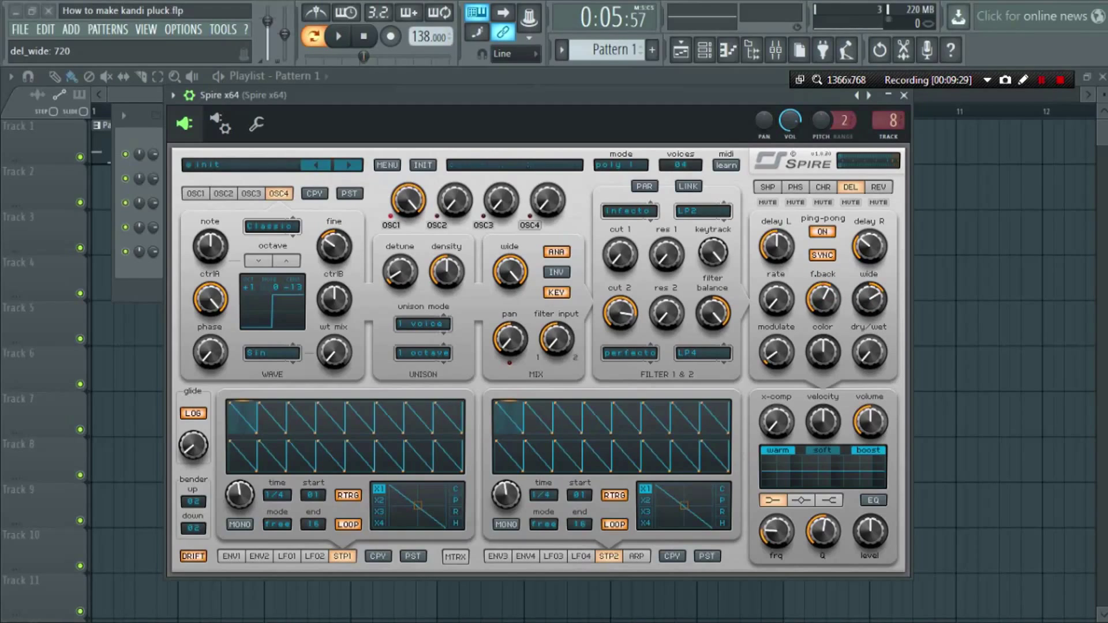
{"action": "left_click_drag", "start_coordinate": [823, 351], "coordinate": [822, 371]}
{"action": "left_click_drag", "start_coordinate": [869, 352], "coordinate": [869, 320]}
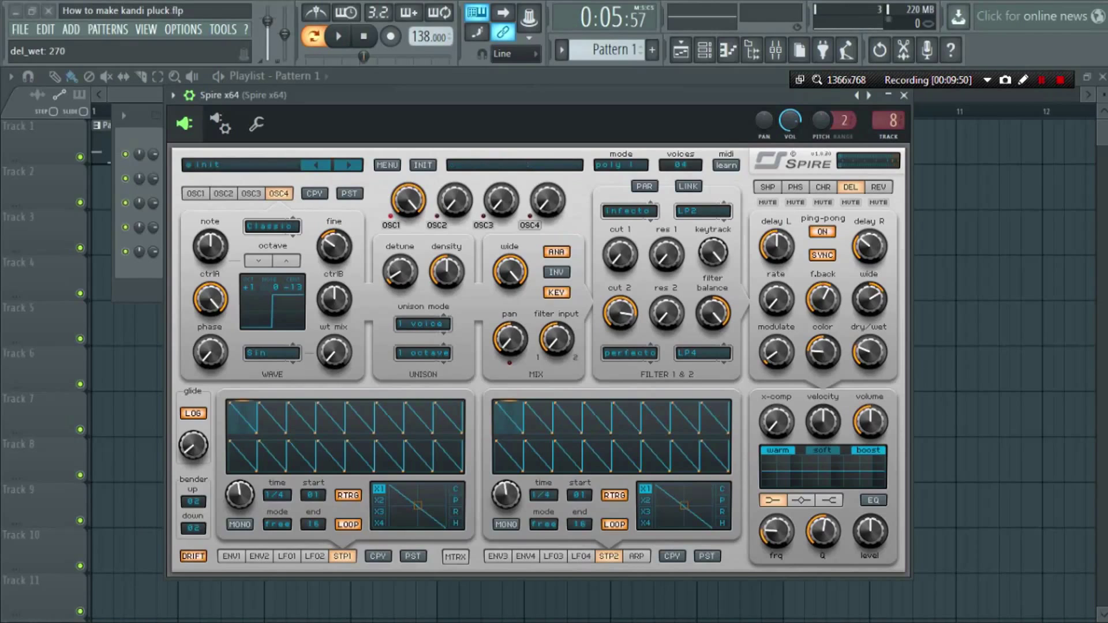
Step: Enable sync for the reverb with a 1/8 predelay and raise its damp amount
{"action": "left_click", "coordinate": [878, 202]}
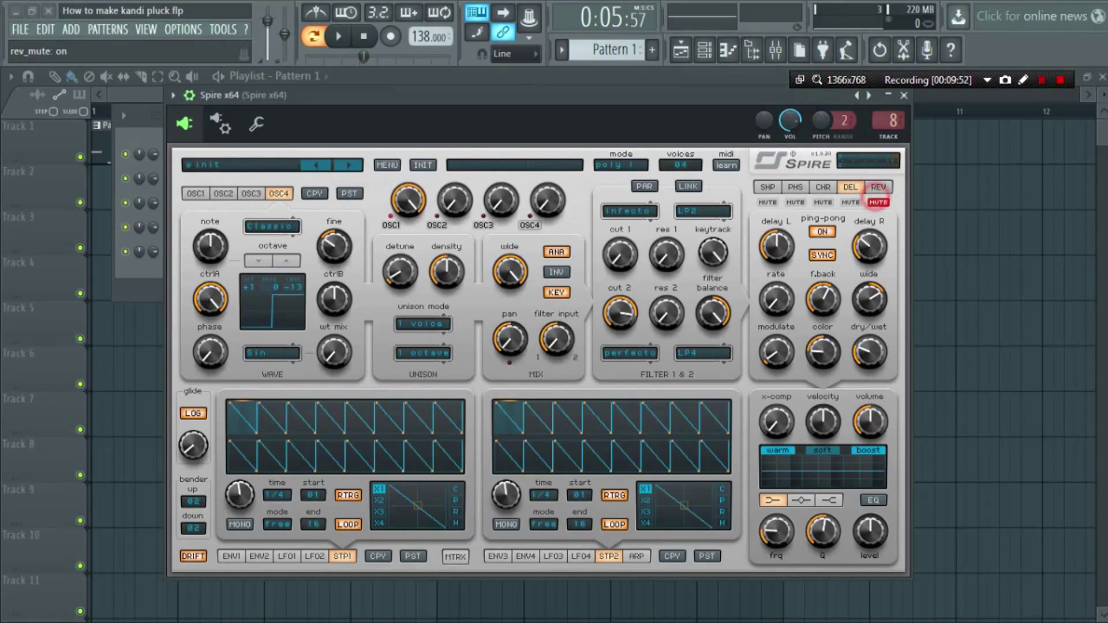
{"action": "left_click", "coordinate": [879, 202]}
{"action": "left_click", "coordinate": [878, 187]}
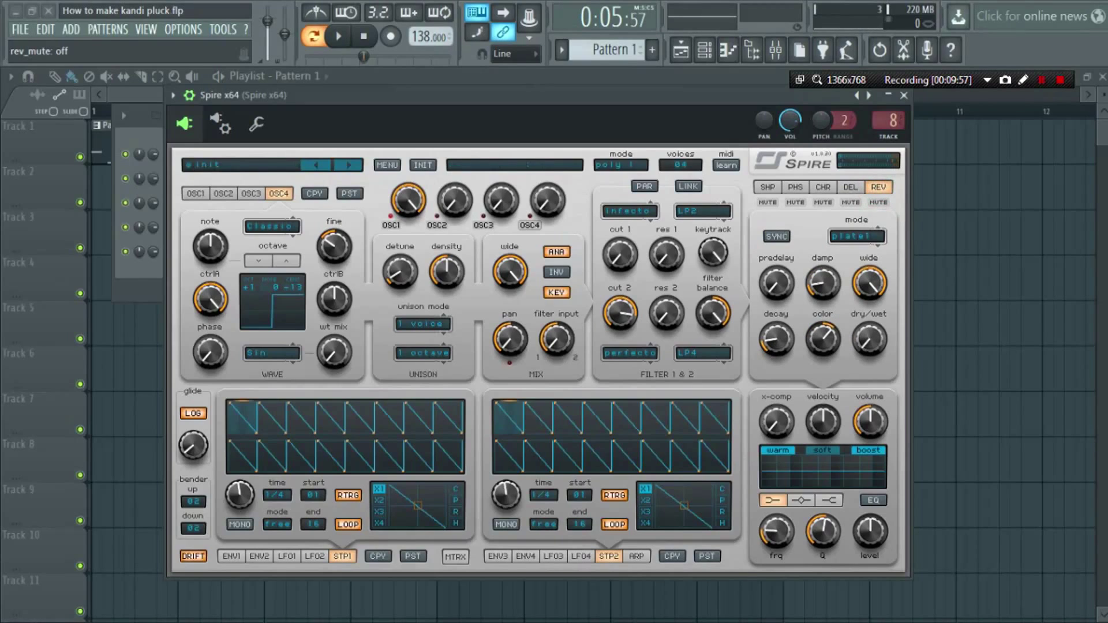
{"action": "left_click", "coordinate": [776, 236]}
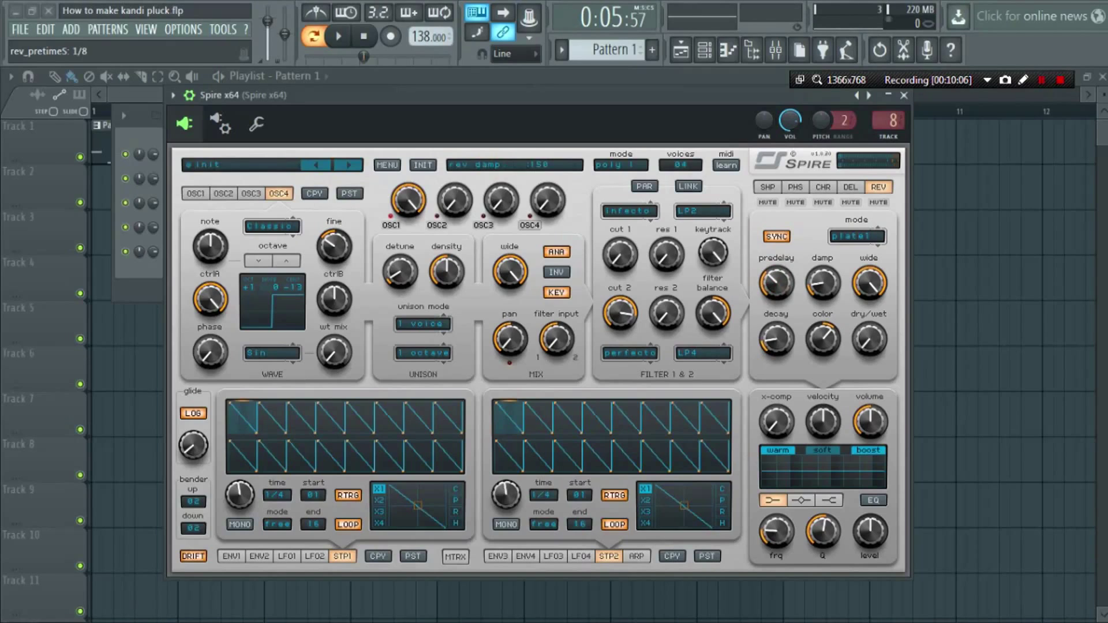
{"action": "left_click_drag", "start_coordinate": [822, 283], "coordinate": [823, 243]}
Step: Set the reverb's decay to 645, lower its color to about the midpoint and set its dry/wet to 185
{"action": "left_click_drag", "start_coordinate": [776, 339], "coordinate": [776, 272]}
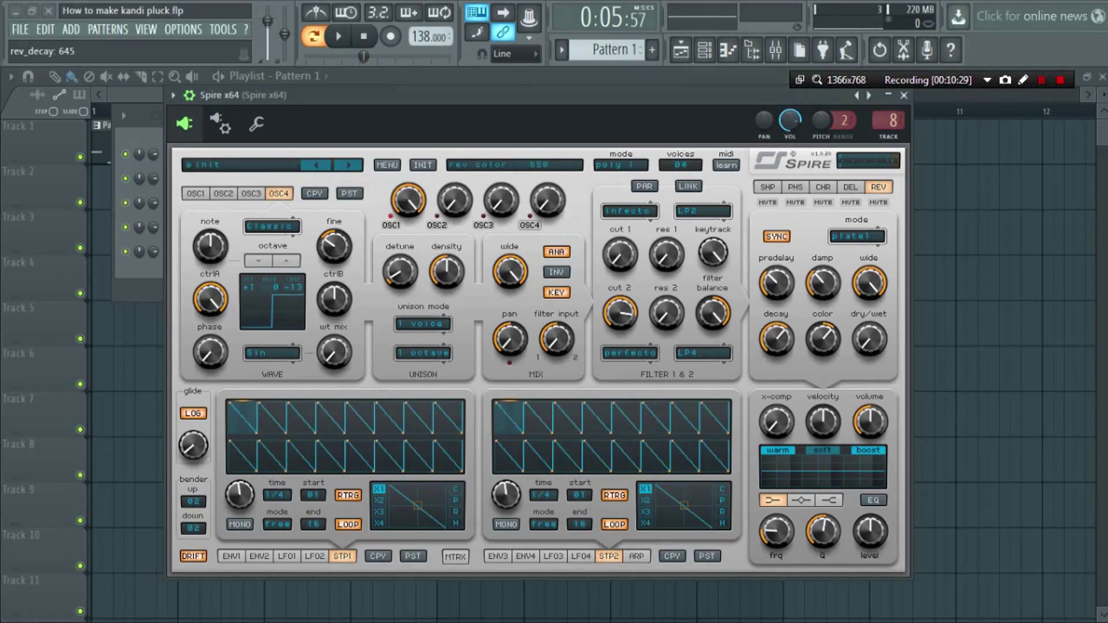
{"action": "left_click_drag", "start_coordinate": [817, 341], "coordinate": [817, 355]}
{"action": "left_click_drag", "start_coordinate": [870, 339], "coordinate": [869, 313]}
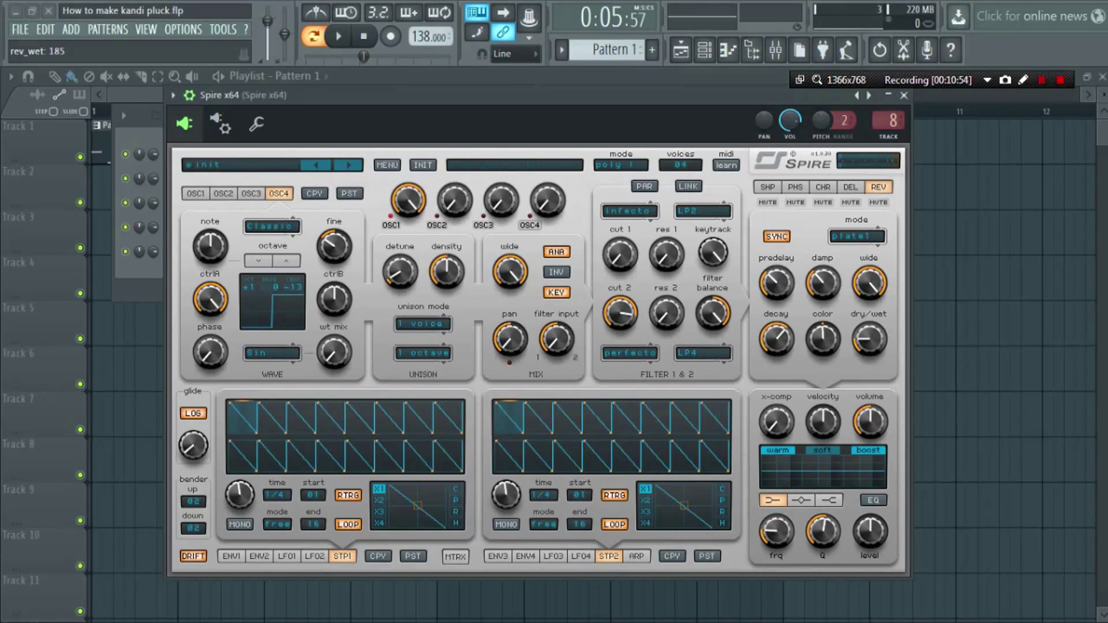
Step: Set x-comp to 190, raise the output volume, and switch the EQ on and the warm option off
{"action": "mouse_move", "coordinate": [776, 421]}
{"action": "left_mouse_down"}
{"action": "mouse_move", "coordinate": [776, 431]}
{"action": "mouse_move", "coordinate": [776, 409]}
{"action": "left_mouse_up"}
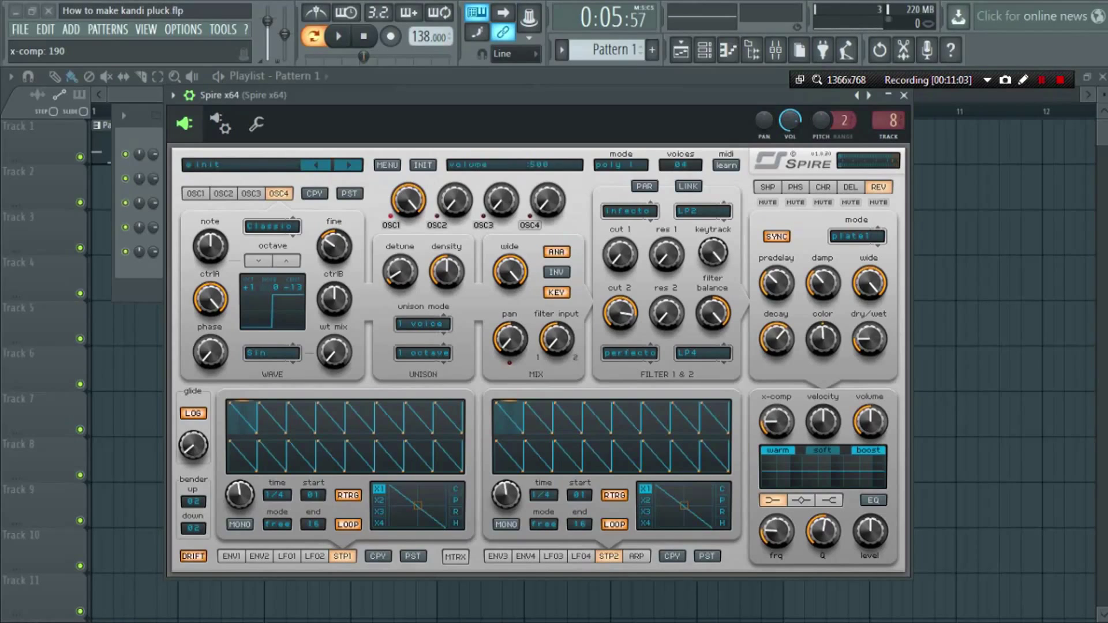
{"action": "left_click_drag", "start_coordinate": [869, 421], "coordinate": [870, 409]}
{"action": "left_click", "coordinate": [873, 499]}
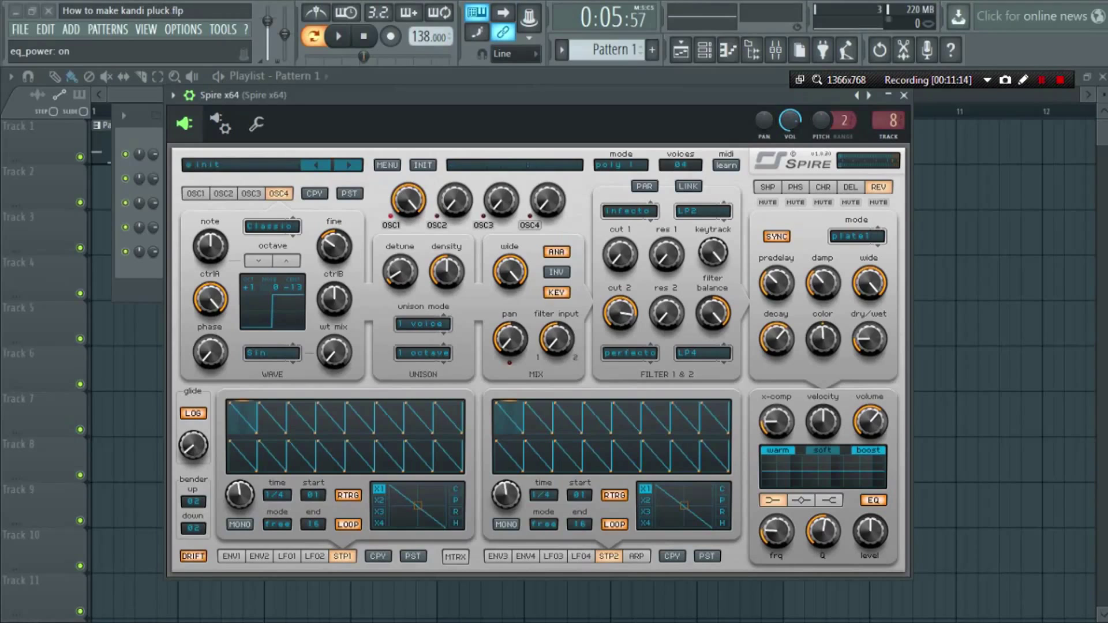
{"action": "left_click", "coordinate": [778, 450]}
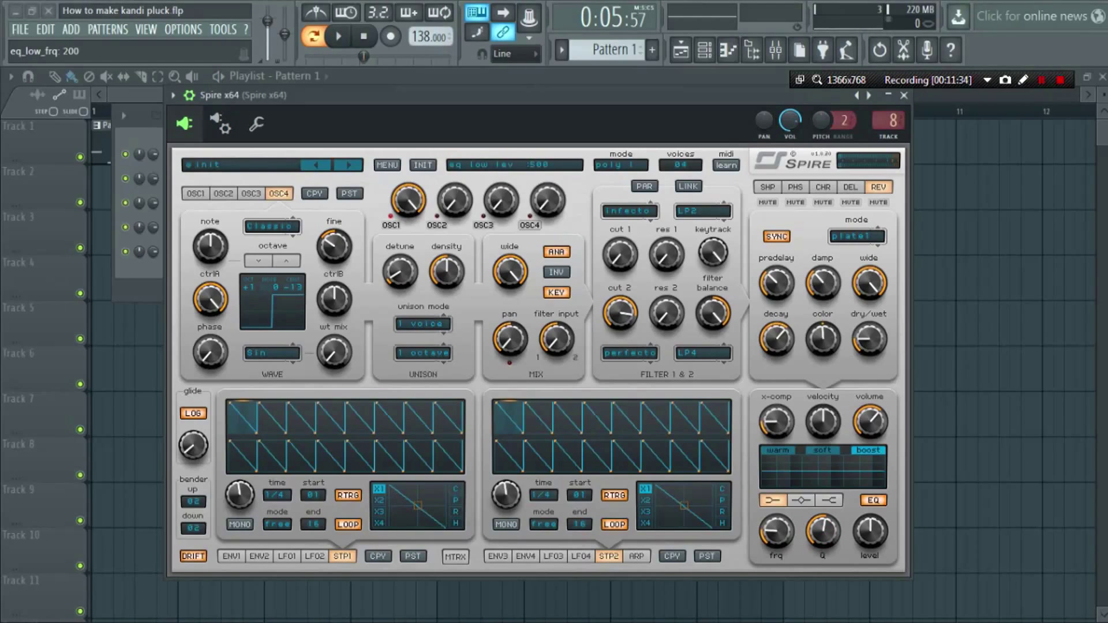
Step: Adjust the EQ low band's level and set the mid band's level to 570
{"action": "left_click_drag", "start_coordinate": [870, 531], "coordinate": [870, 522]}
{"action": "left_click", "coordinate": [800, 499]}
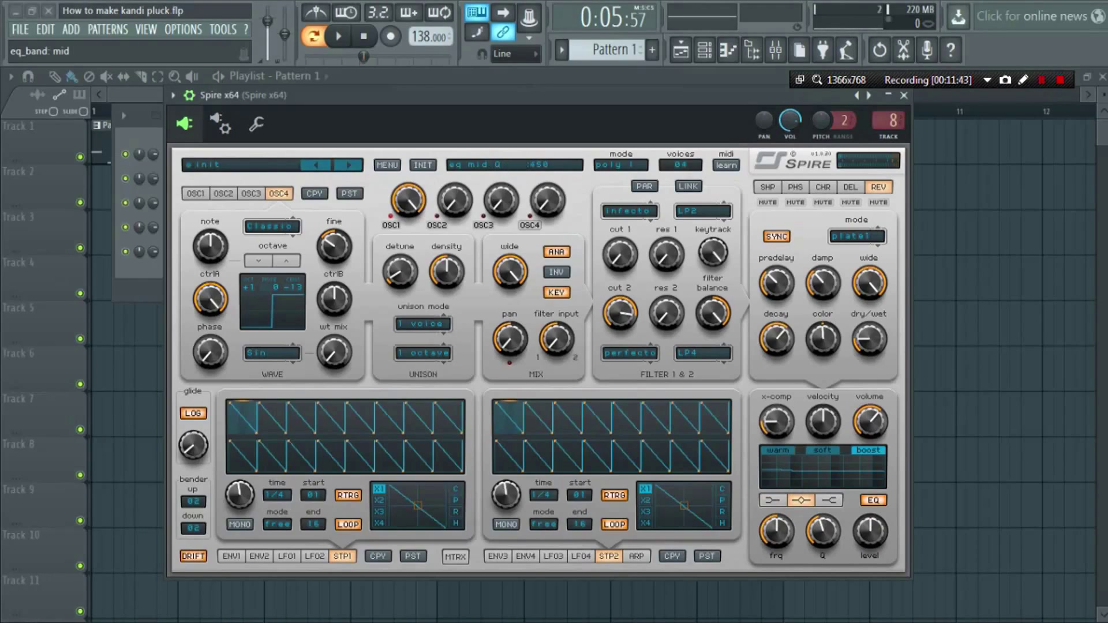
{"action": "left_click_drag", "start_coordinate": [869, 531], "coordinate": [870, 517]}
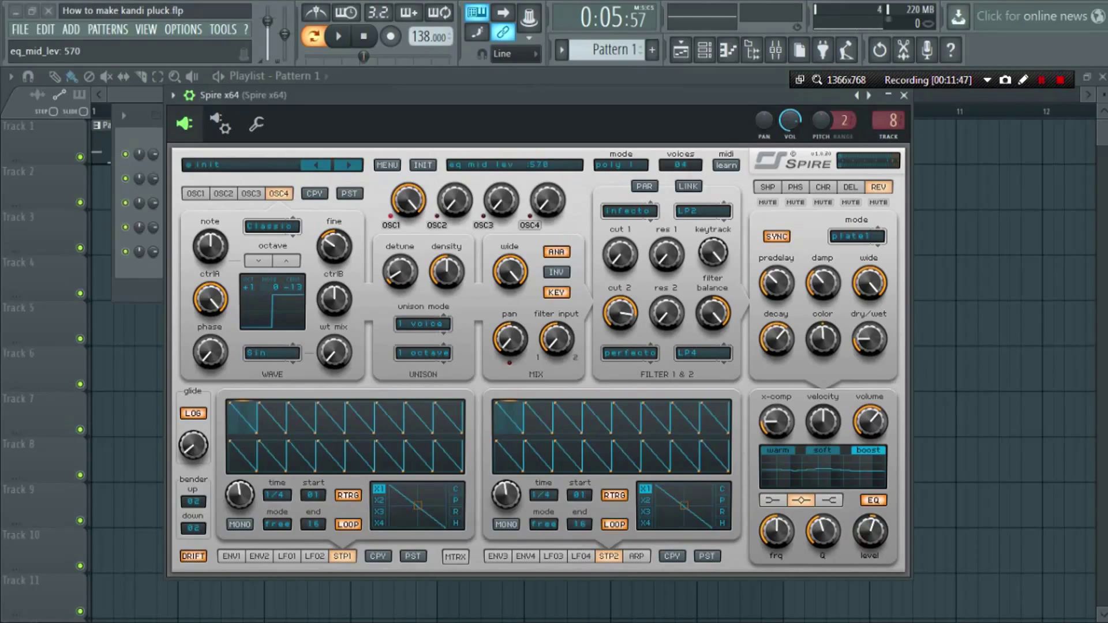
Step: Set the EQ high band's frequency to 745 and its Q to 440
{"action": "left_click", "coordinate": [829, 500]}
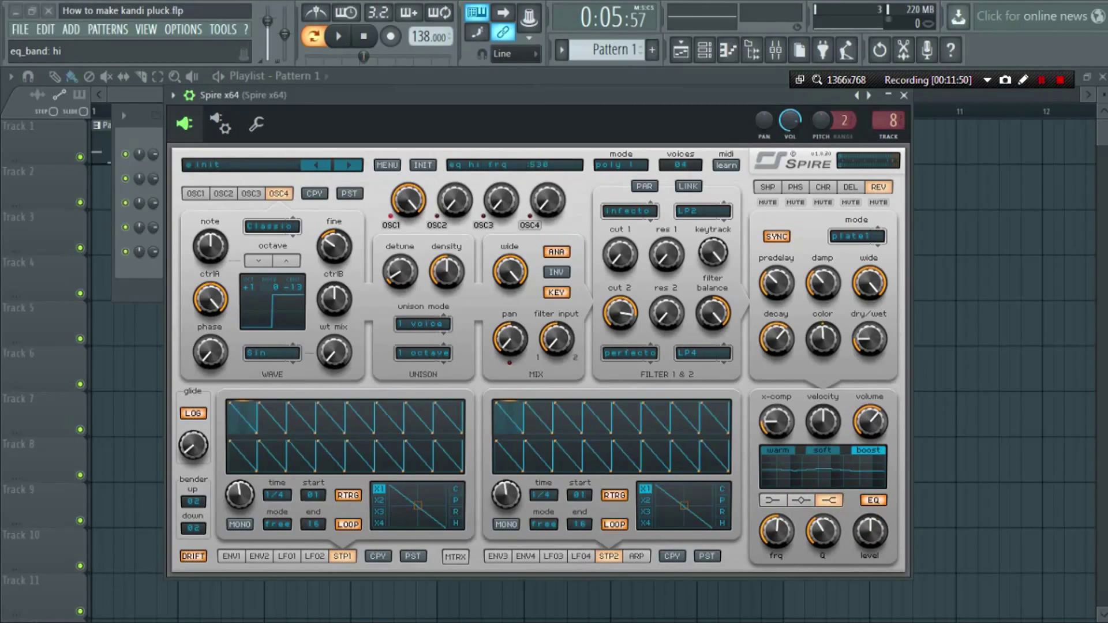
{"action": "left_click_drag", "start_coordinate": [776, 531], "coordinate": [777, 500]}
{"action": "left_click", "coordinate": [822, 531]}
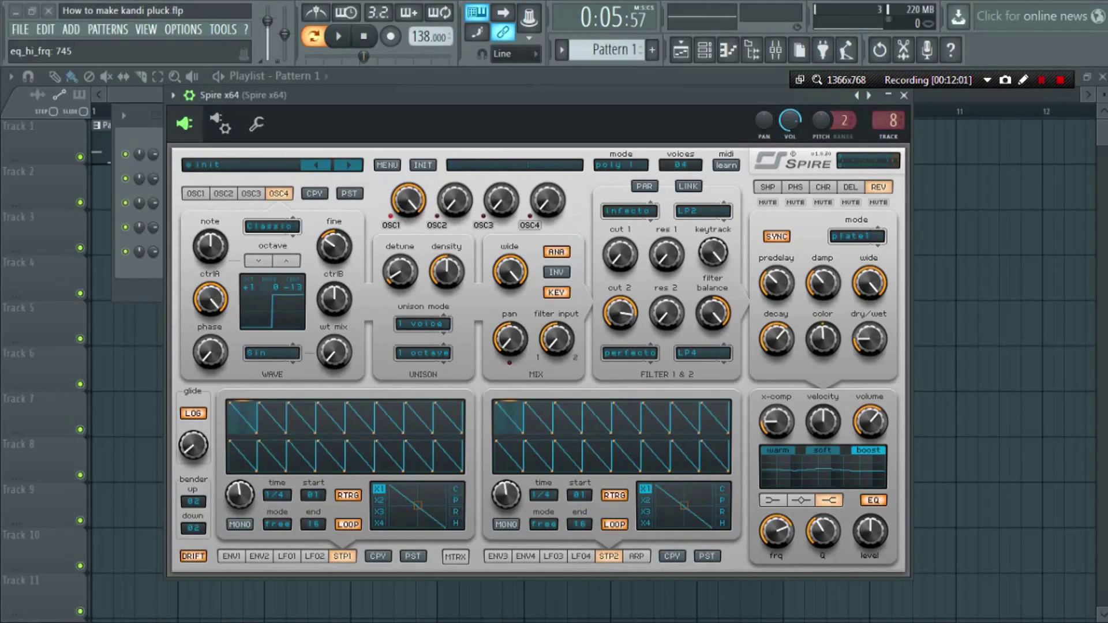
{"action": "scroll", "coordinate": [823, 530], "scroll_direction": "up", "scroll_amount": 1}
{"action": "scroll", "coordinate": [823, 531], "scroll_direction": "up", "scroll_amount": 1}
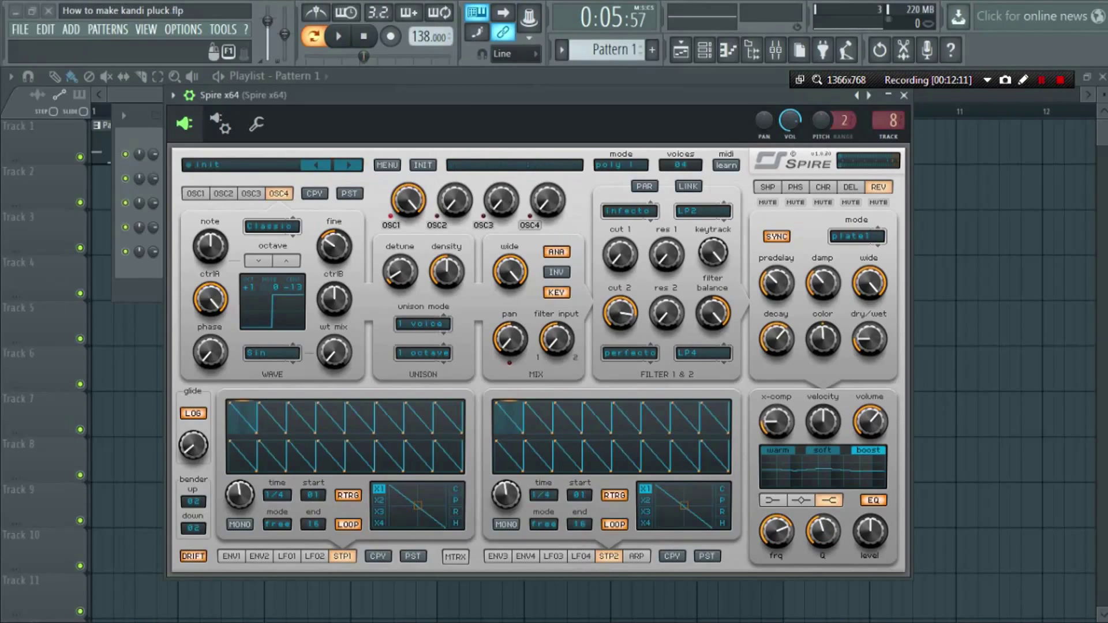
Step: Show the channel rack and play Pattern 1 to audition the pluck, stopping playback when done
{"action": "left_click", "coordinate": [704, 50]}
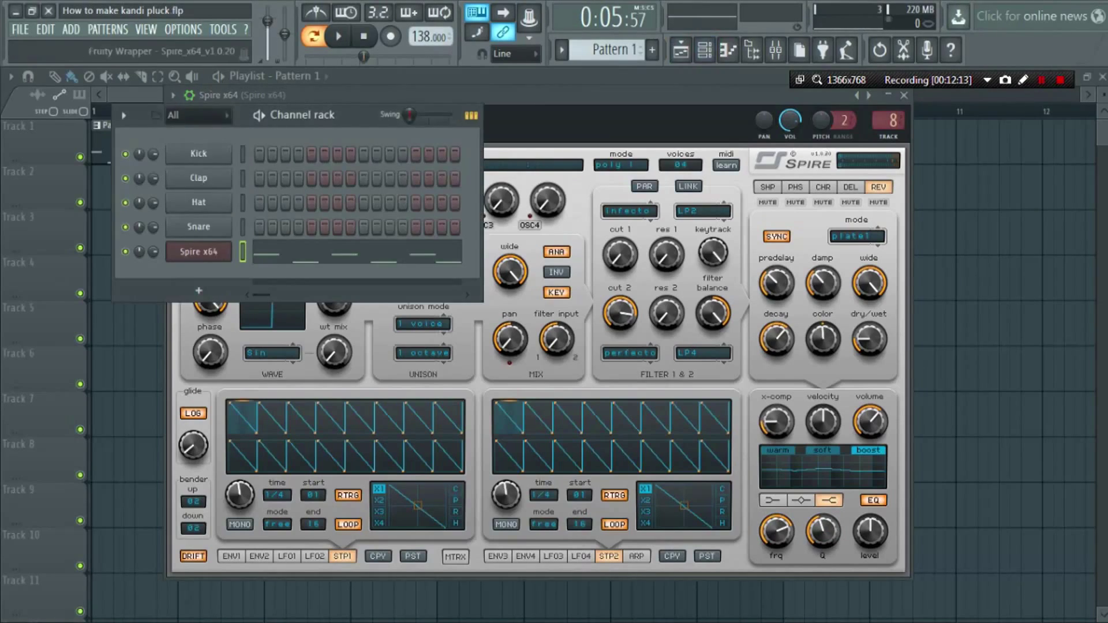
{"action": "left_click", "coordinate": [339, 35]}
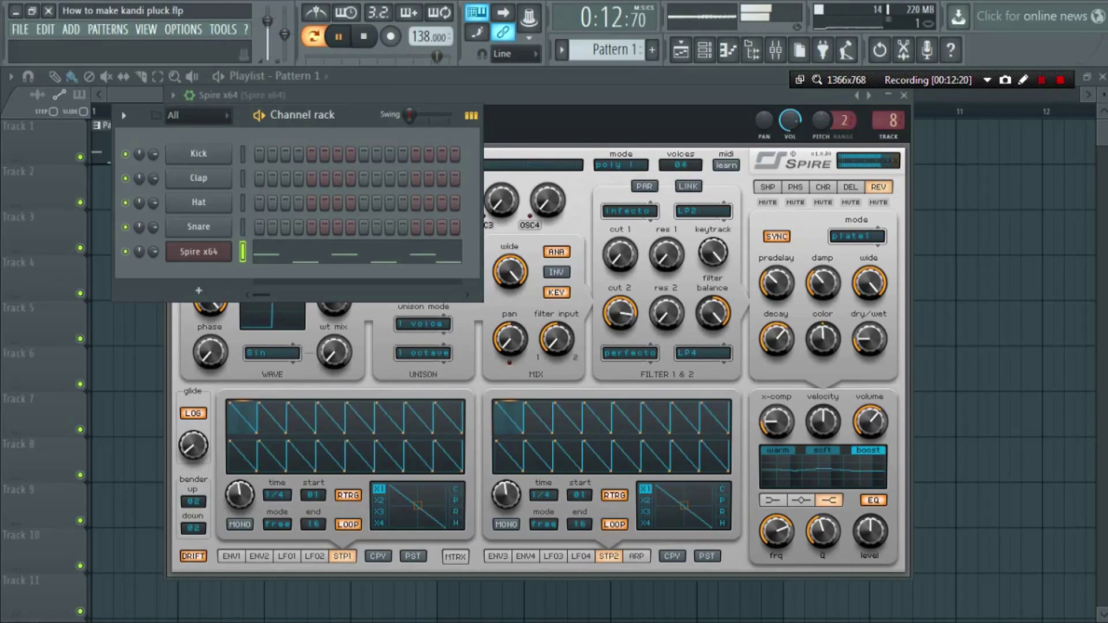
{"action": "key", "text": "space"}
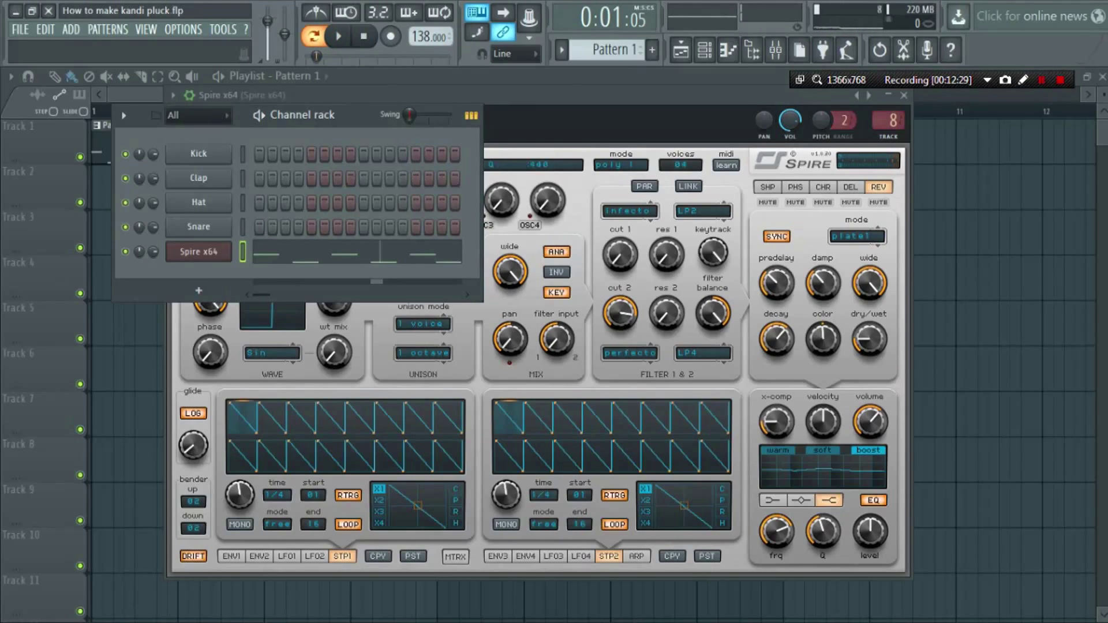
Step: Fine-tune the EQ mid band's Q and raise the high band's level
{"action": "left_click", "coordinate": [800, 500]}
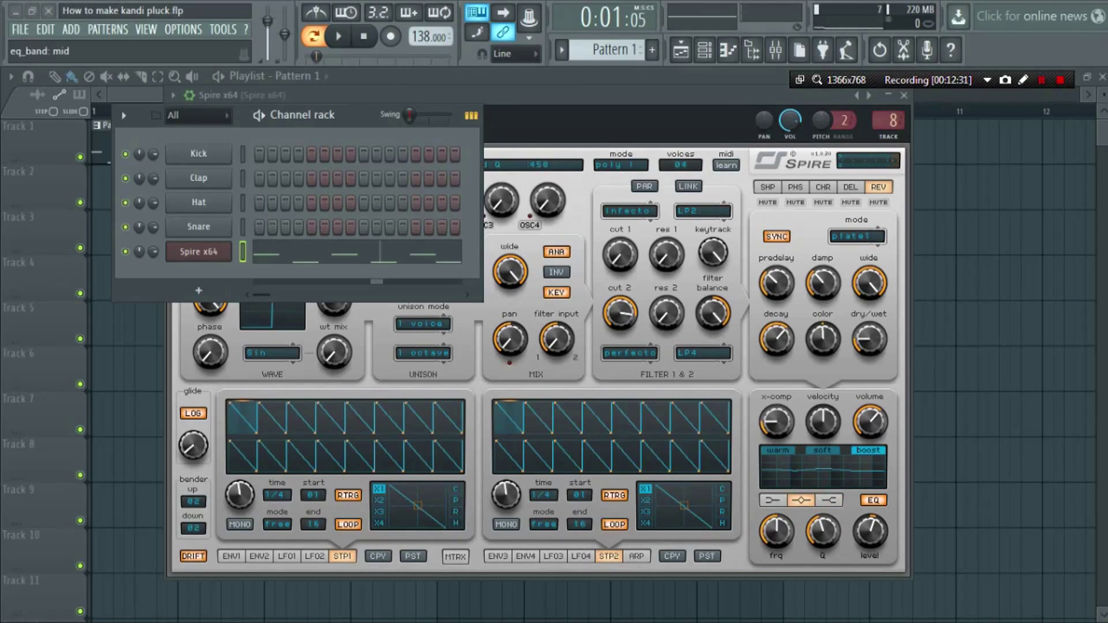
{"action": "left_click_drag", "start_coordinate": [822, 529], "coordinate": [823, 524]}
{"action": "left_click", "coordinate": [831, 500]}
{"action": "left_click_drag", "start_coordinate": [870, 530], "coordinate": [870, 523]}
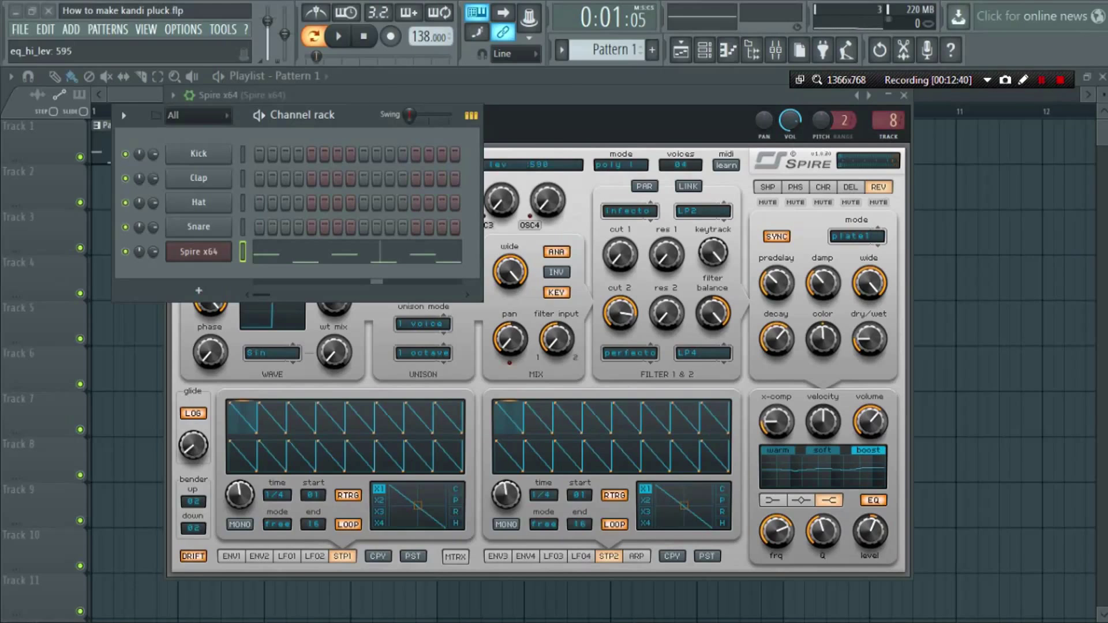
{"action": "left_click_drag", "start_coordinate": [870, 520], "coordinate": [869, 514]}
Step: Play the pattern again to hear the pluck with the adjusted EQ, and stop playback
{"action": "left_click", "coordinate": [339, 36]}
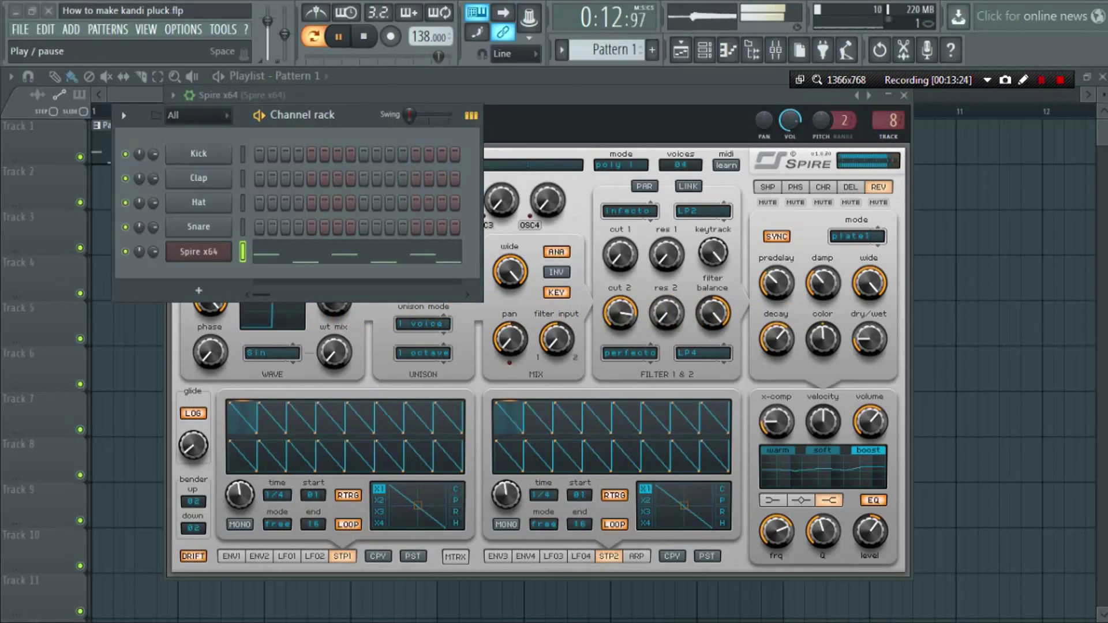
{"action": "left_click", "coordinate": [338, 36]}
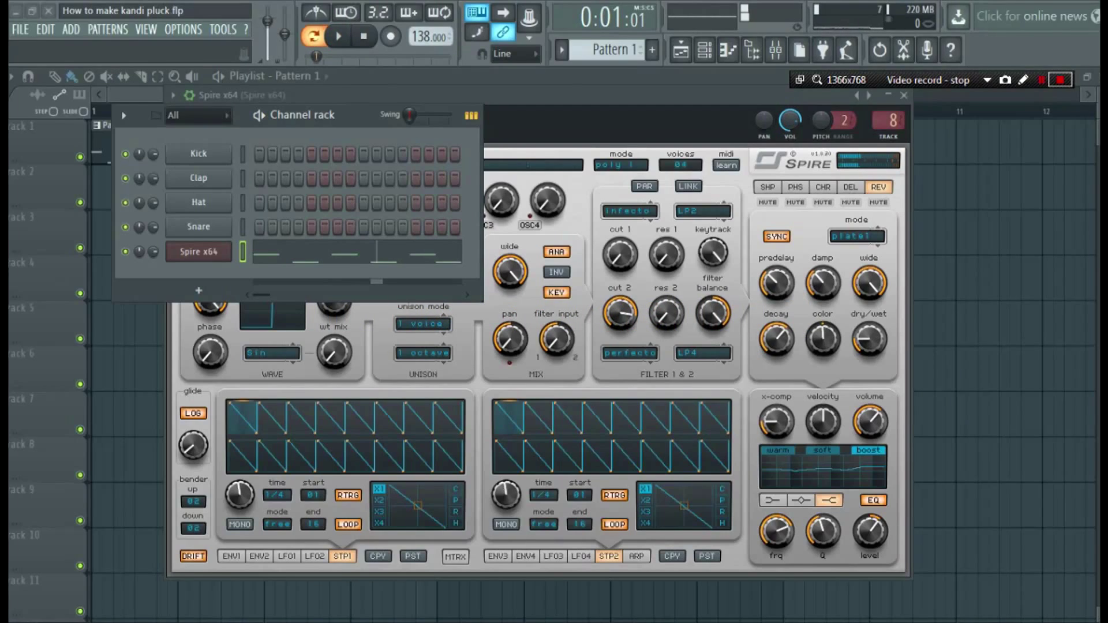